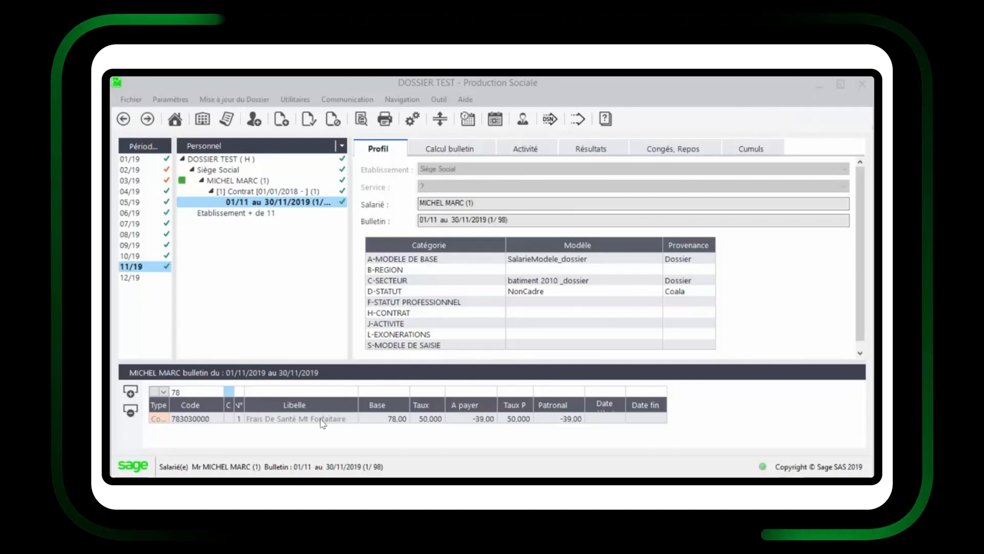
Switch to period 12/19 and open the DOSSIER TEST record in Contacts Dossier.
click(138, 279)
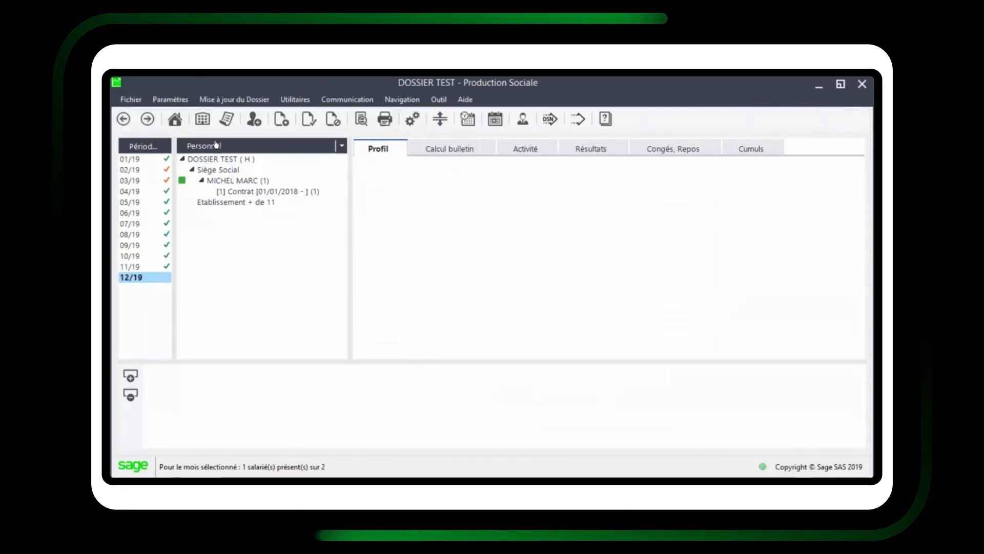
click(227, 148)
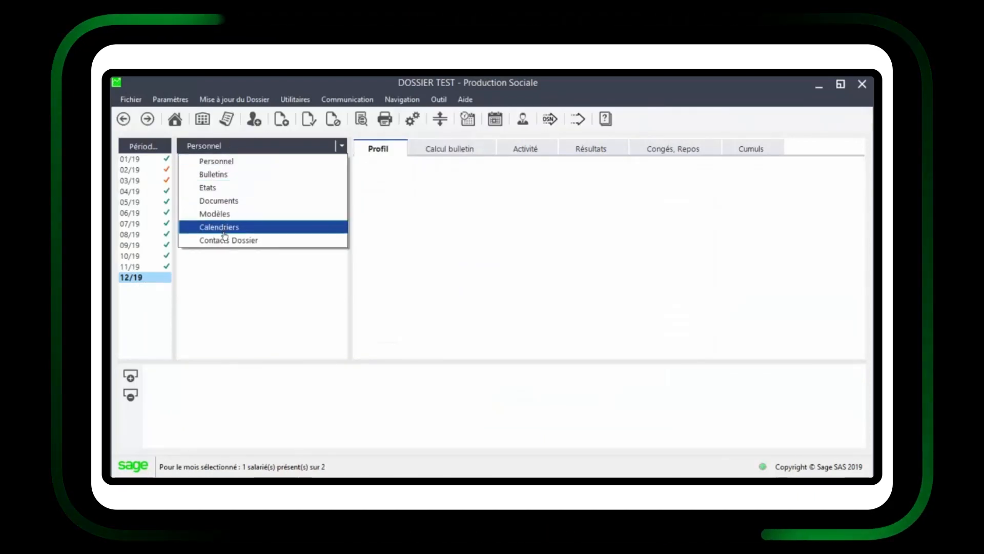
click(225, 240)
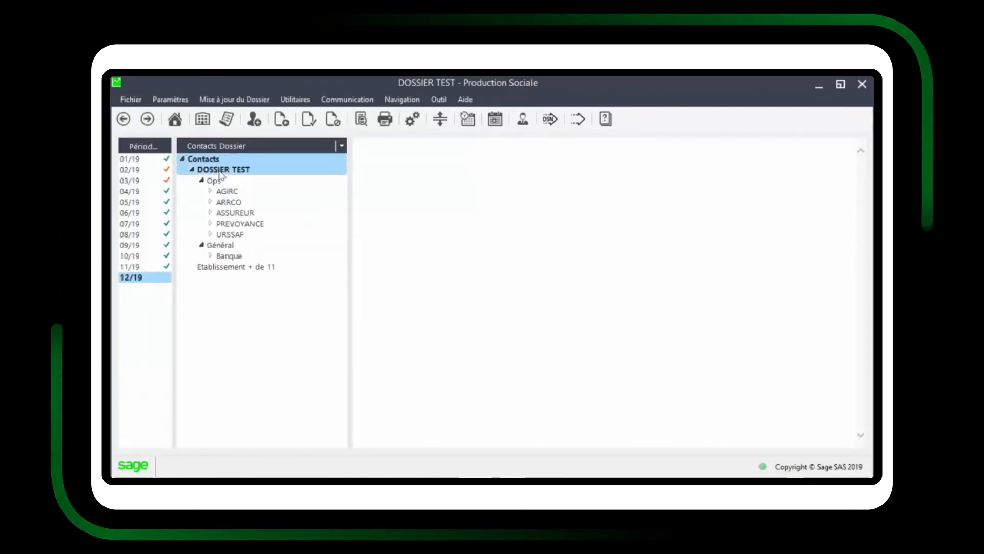
click(210, 172)
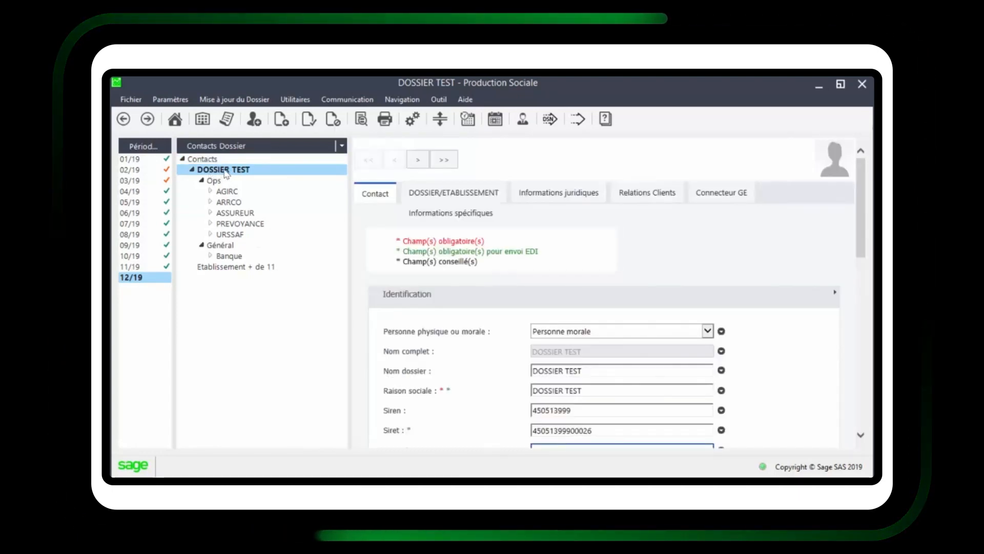
Add an Ops contact of type ASSUREUR to DOSSIER TEST.
right_click(227, 174)
click(254, 177)
mouse_move(283, 242)
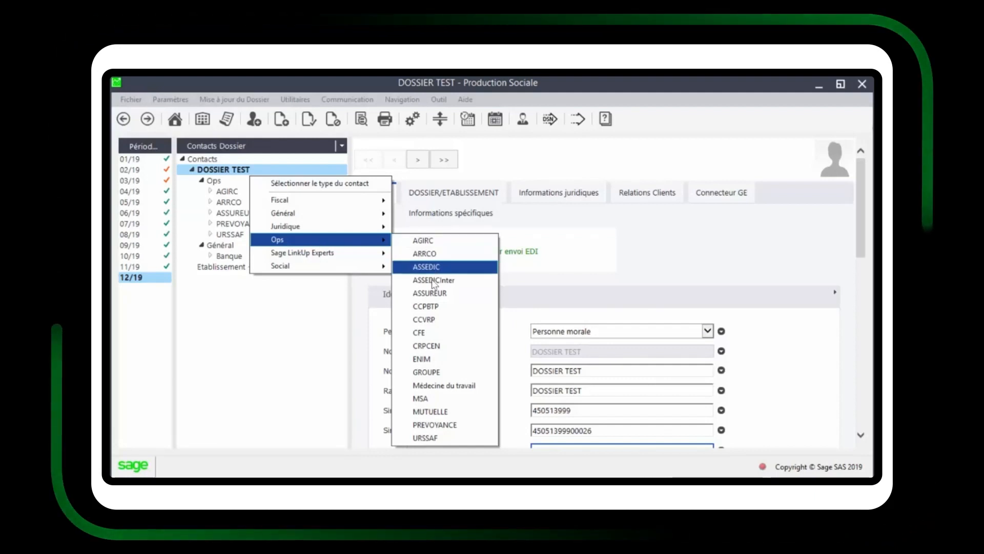
click(430, 294)
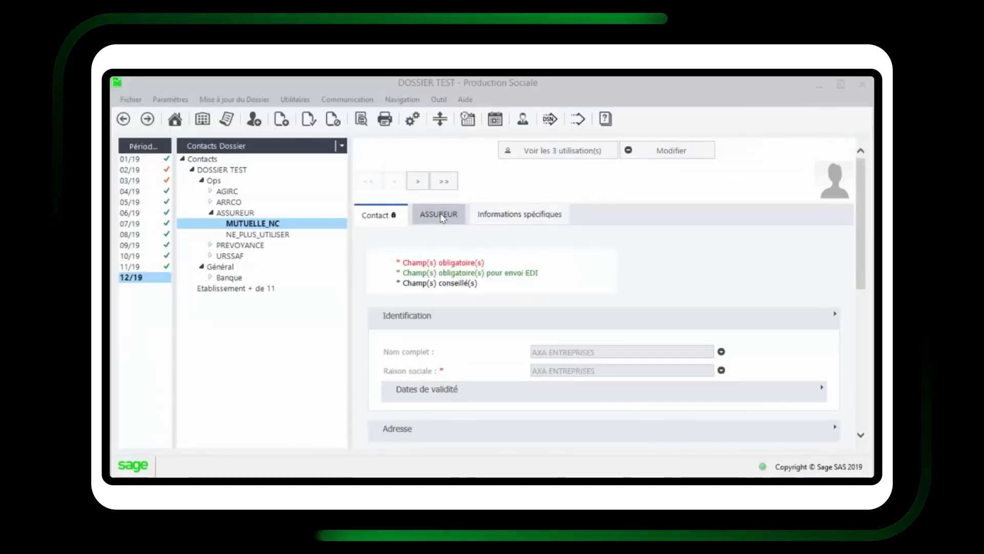
Review the MUTUELLE_NC insurer's contract reference, population code, DSN payment details and displayed contact name.
click(440, 216)
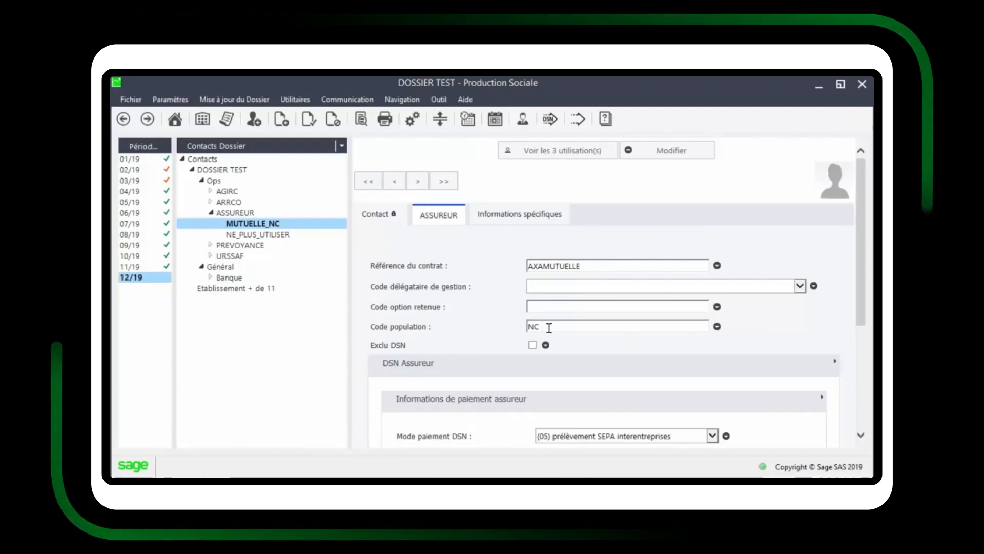
scroll(615, 333, down, 3)
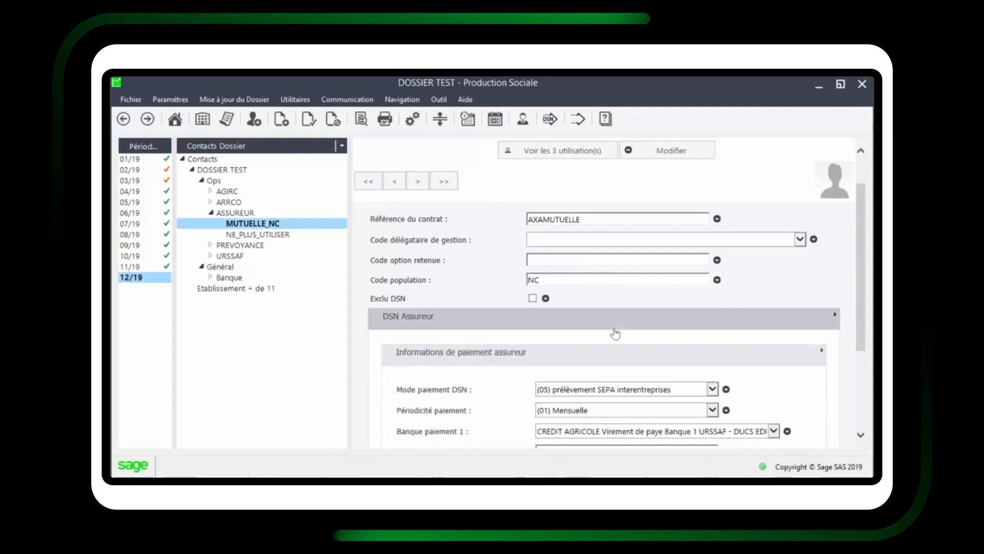
scroll(615, 333, down, 2)
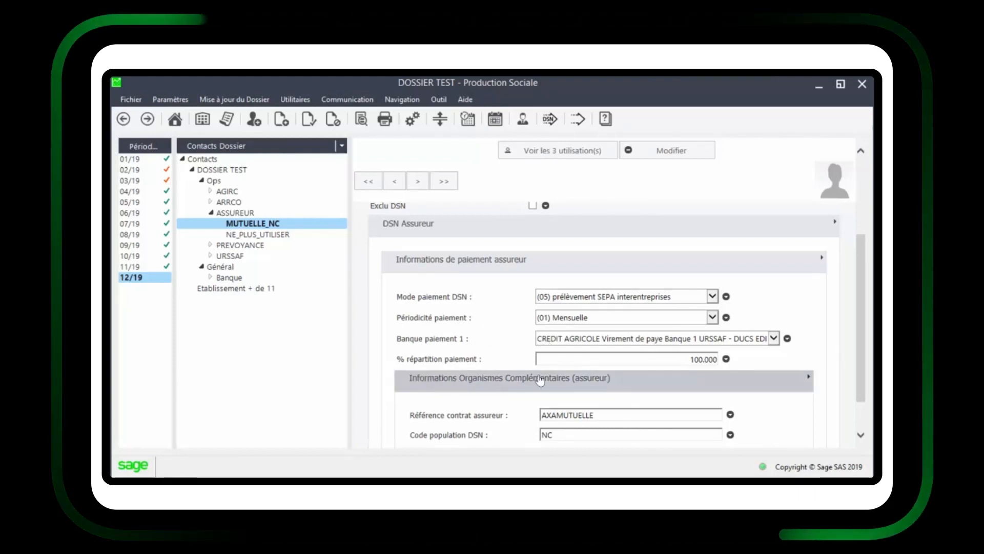
scroll(670, 379, down, 1)
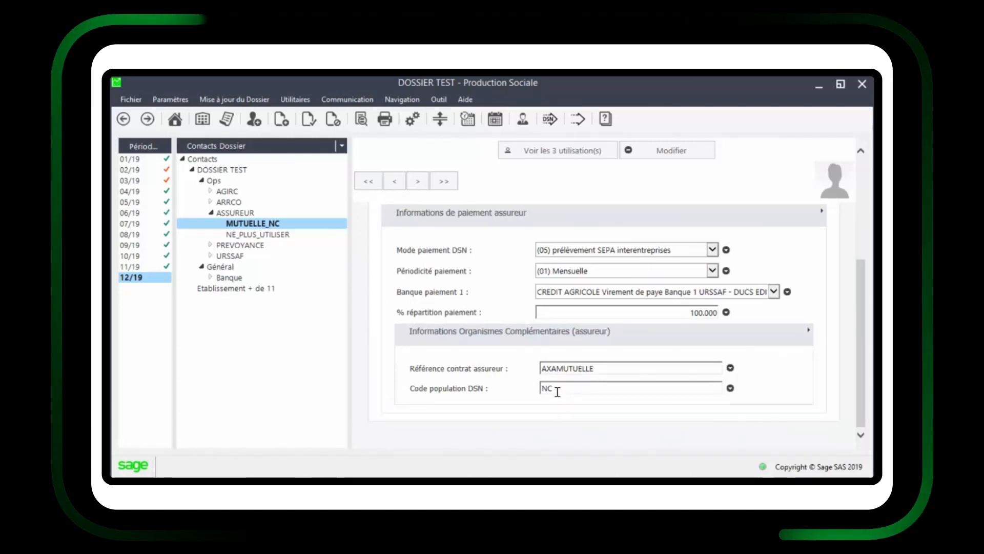
scroll(507, 369, up, 4)
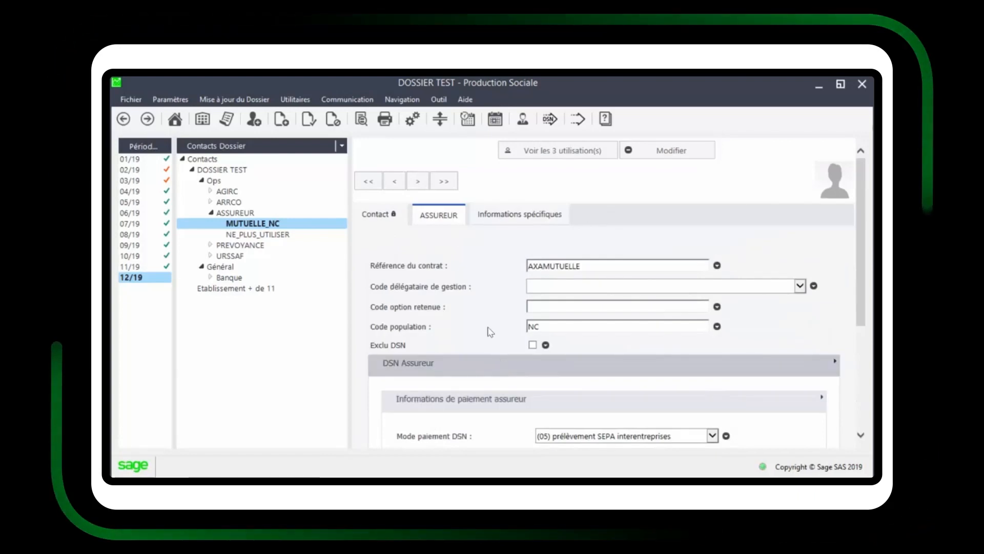
click(508, 219)
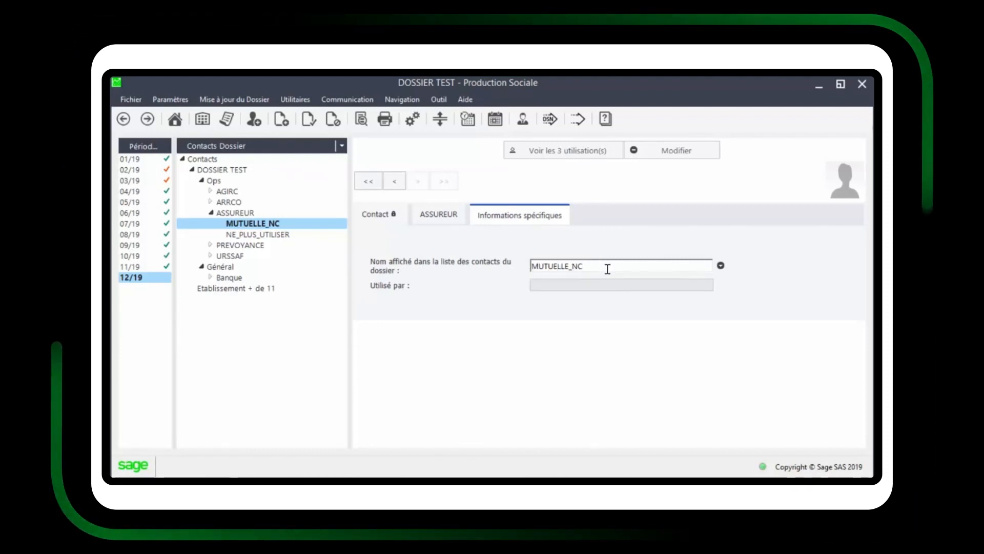
Open SalarieModele_dossier in the models, filter its rubrics on code 783030 and check the base and rate columns.
click(248, 149)
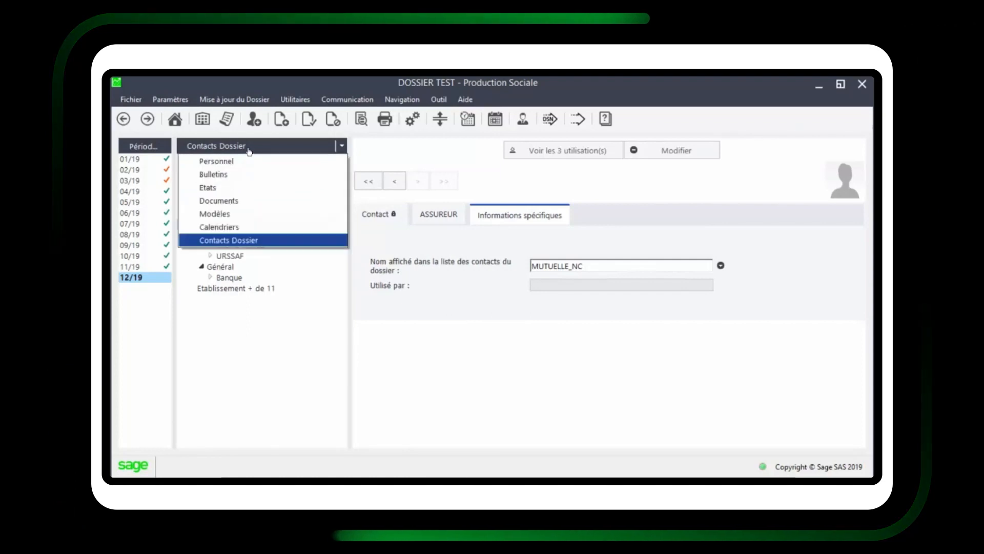
click(239, 215)
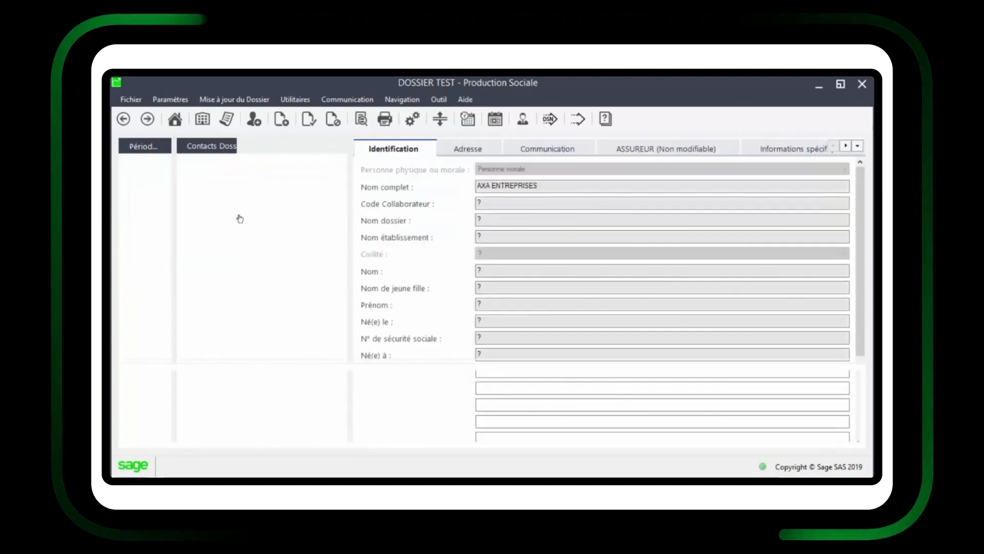
click(227, 170)
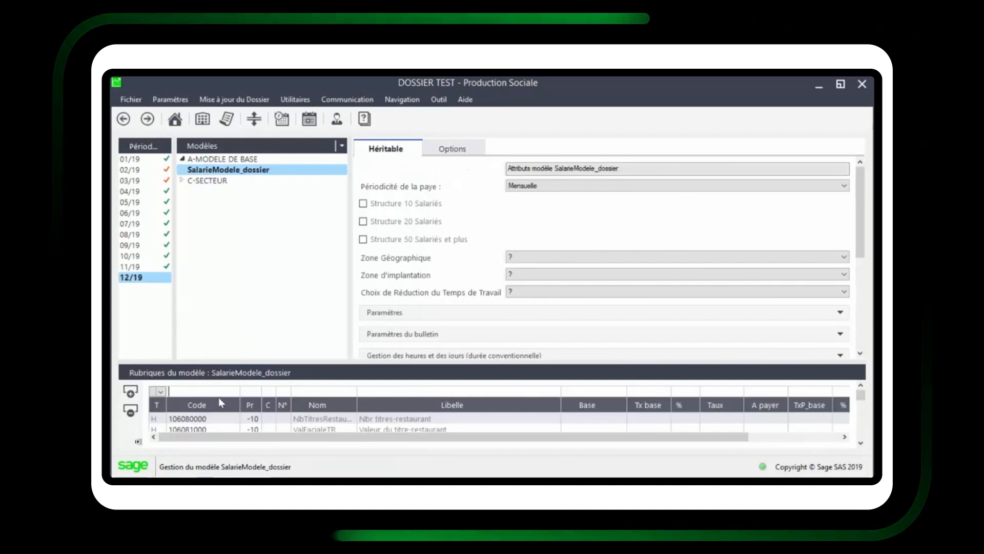
text(783030)
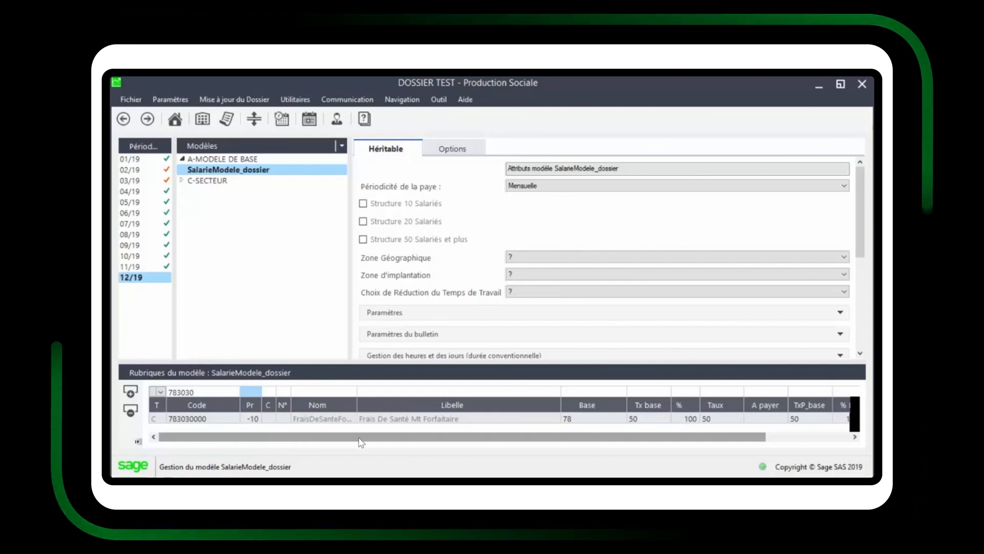
drag(359, 439, 448, 444)
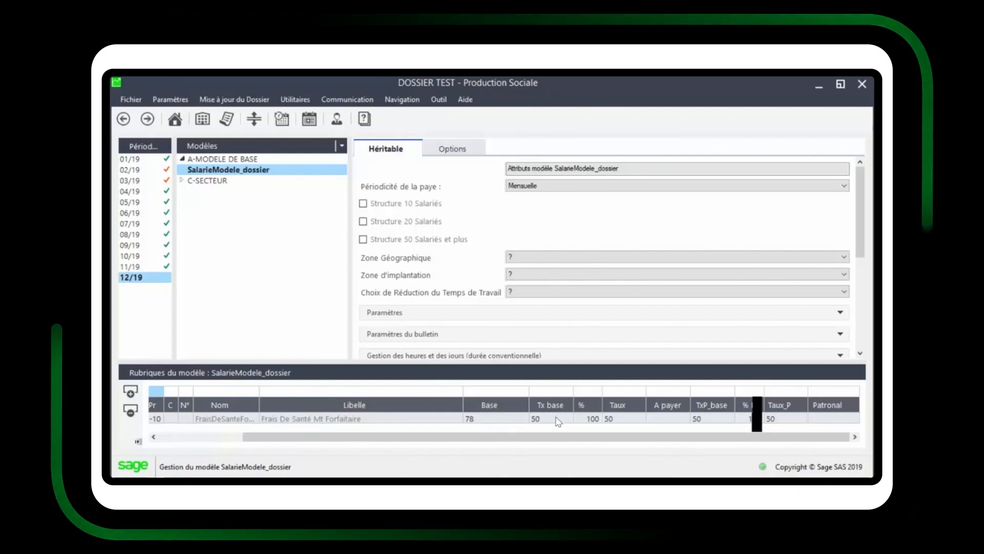
mouse_move(620, 423)
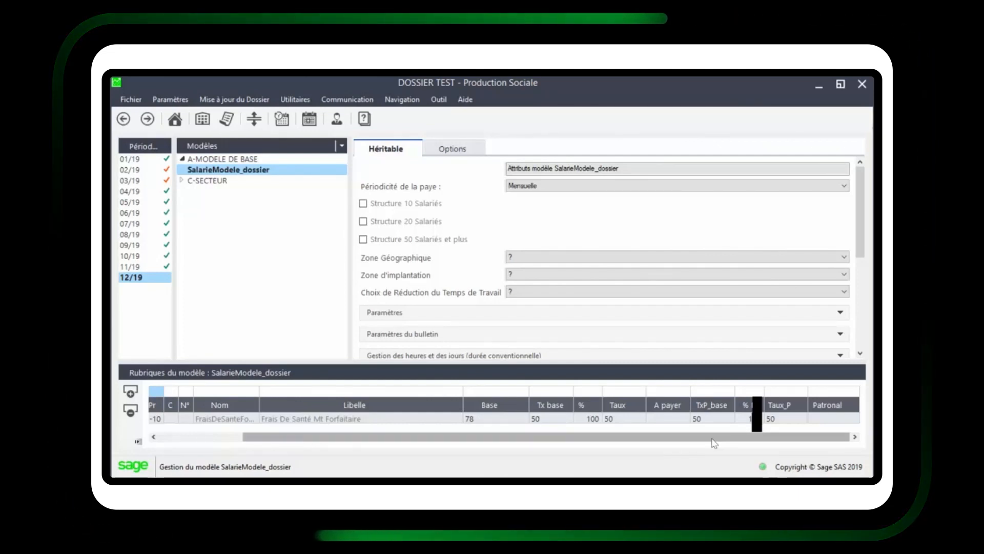
mouse_move(792, 419)
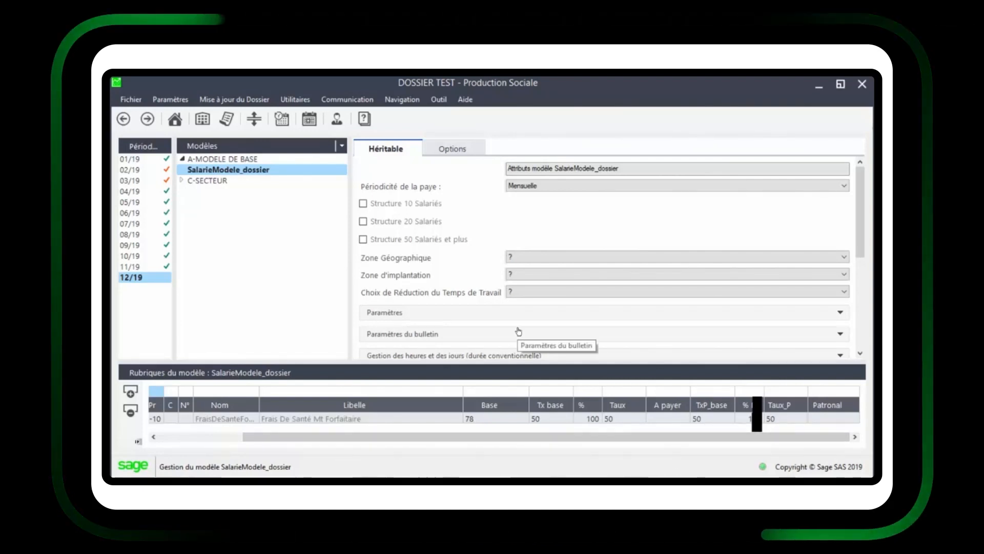
Open rubric 783030000 and enable "Taux exprimés en pourcentage" in its application conditions.
click(237, 419)
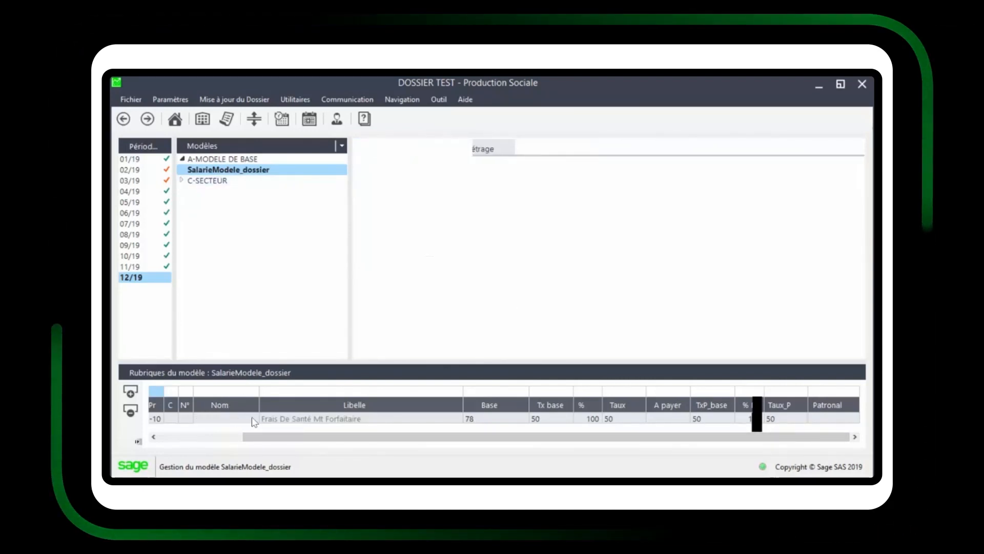
scroll(507, 307, down, 2)
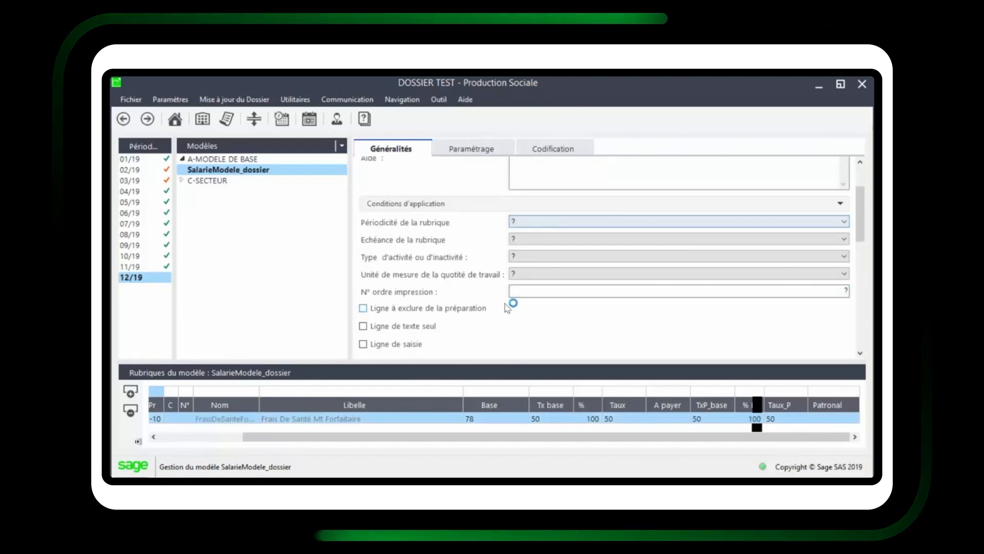
scroll(508, 307, down, 2)
click(363, 290)
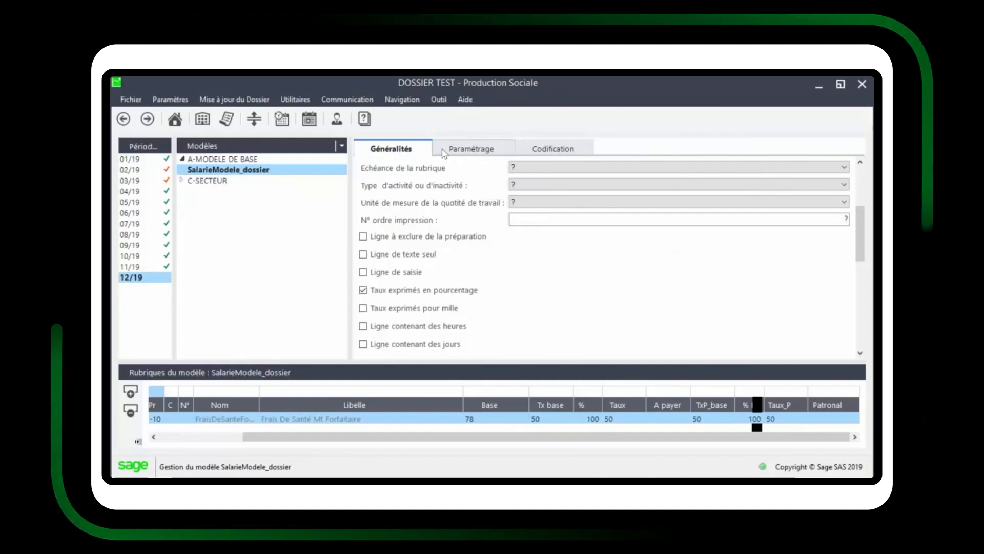
Set rubric 783030000's Organisme de recouvrement to ASSUREUR and its Contact ASSUREUR to MUTUELLE_NC.
click(476, 151)
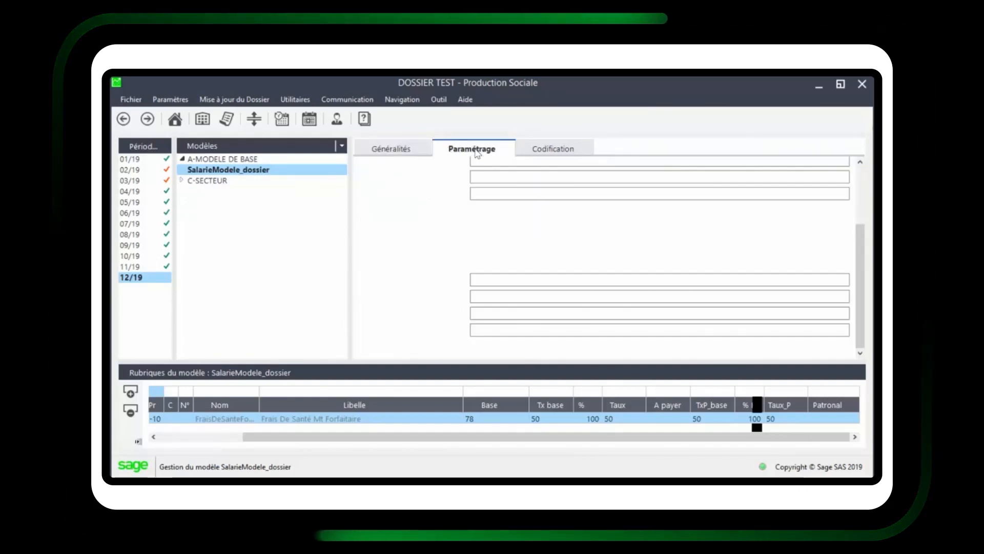
click(518, 195)
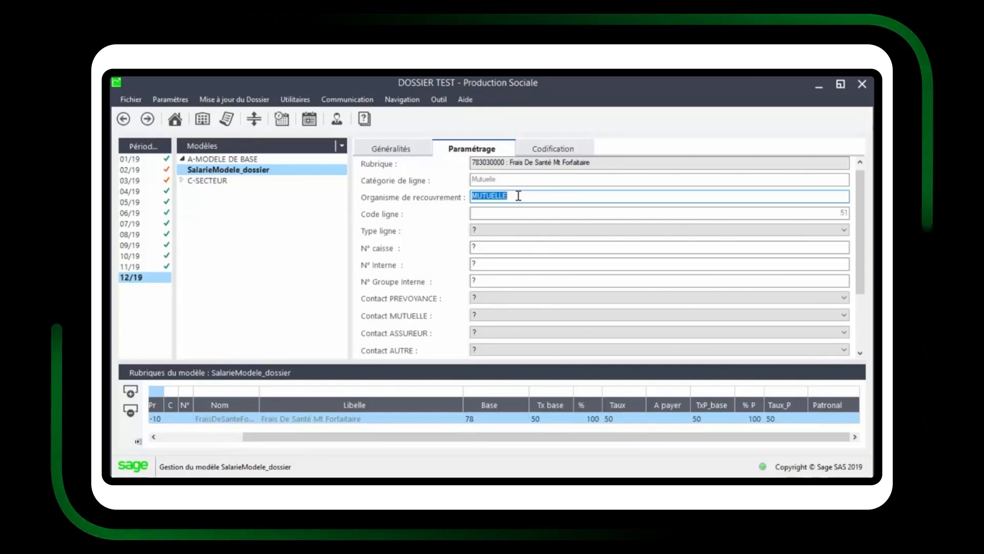
text(ASSURE)
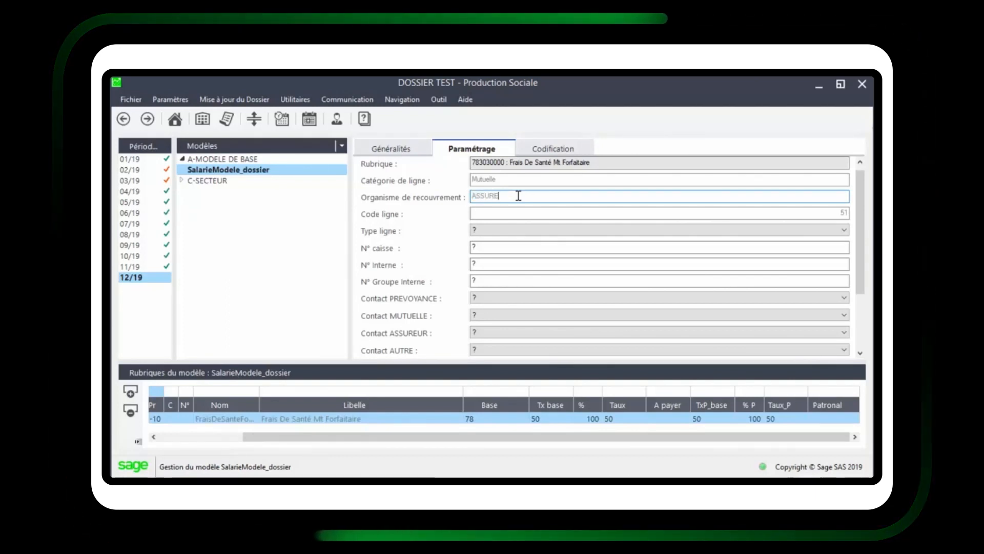
text(UR)
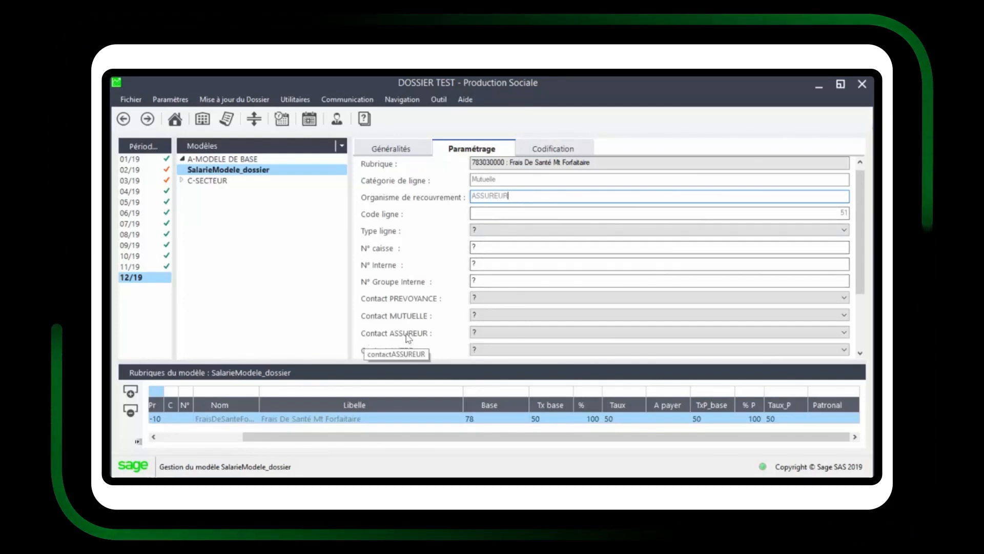
click(494, 333)
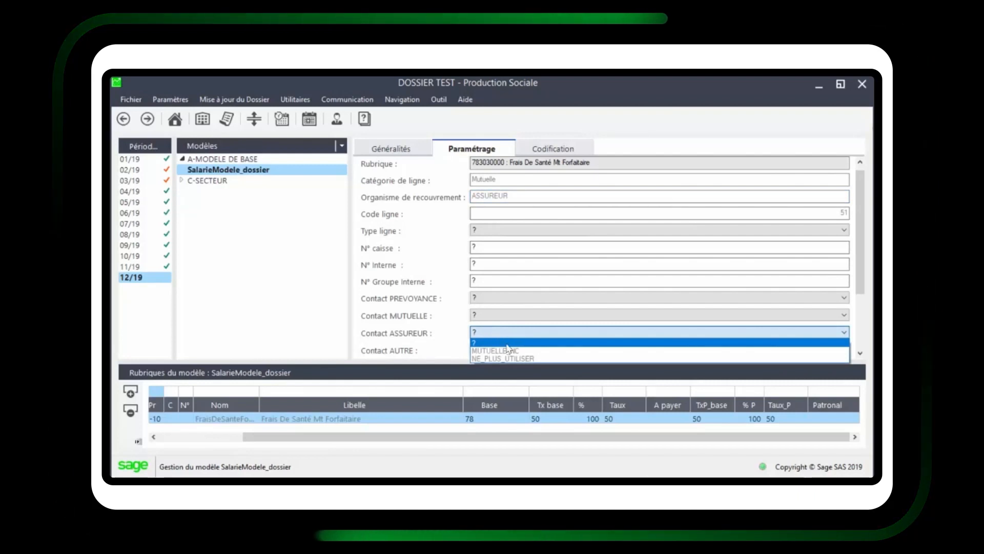
click(485, 352)
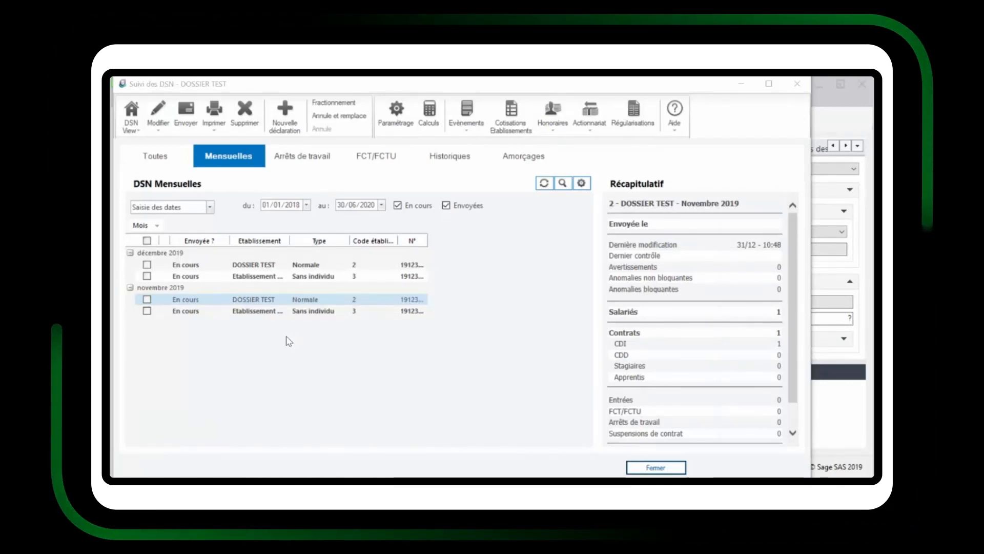
Open the December 2019 normal monthly DSN of DOSSIER TEST and display the employee's contributions.
double_click(206, 266)
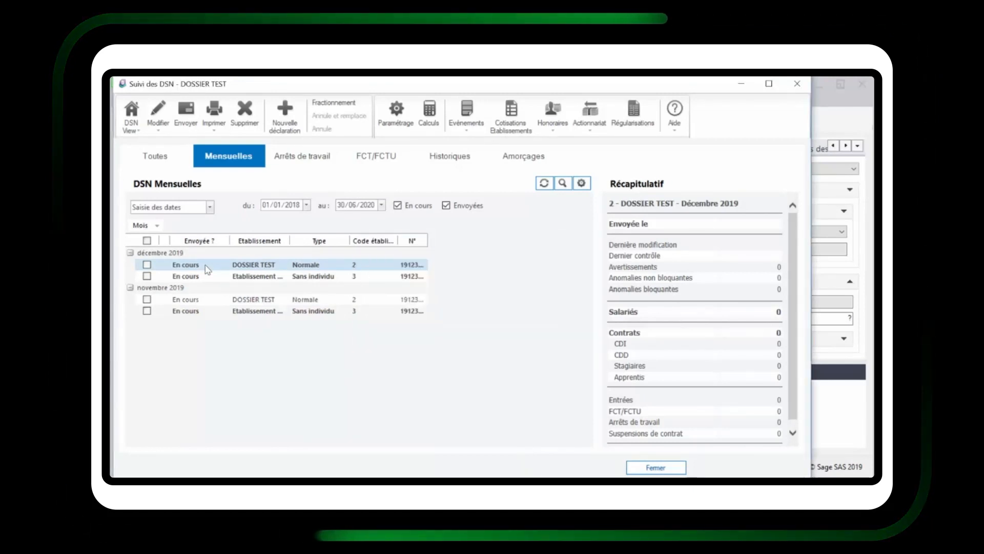
double_click(207, 269)
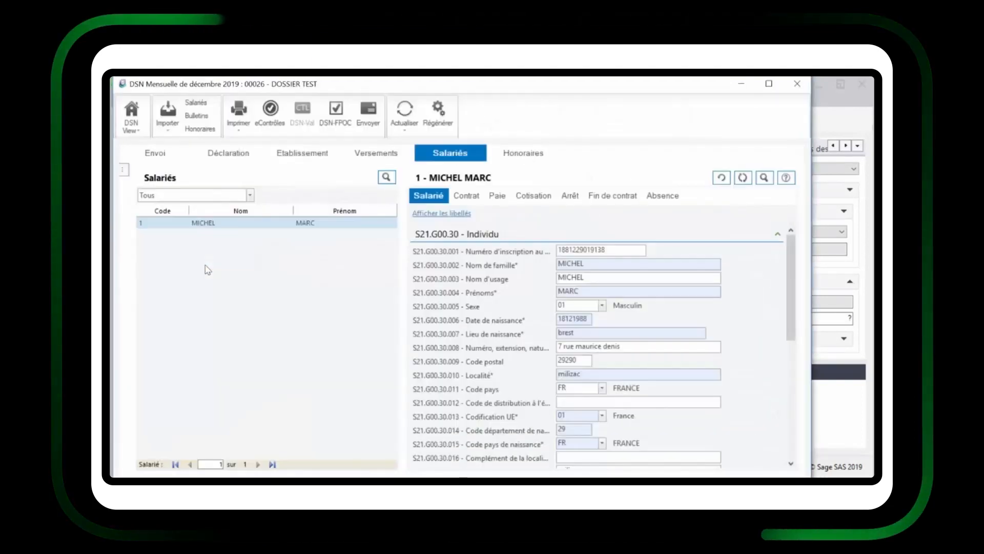
click(530, 196)
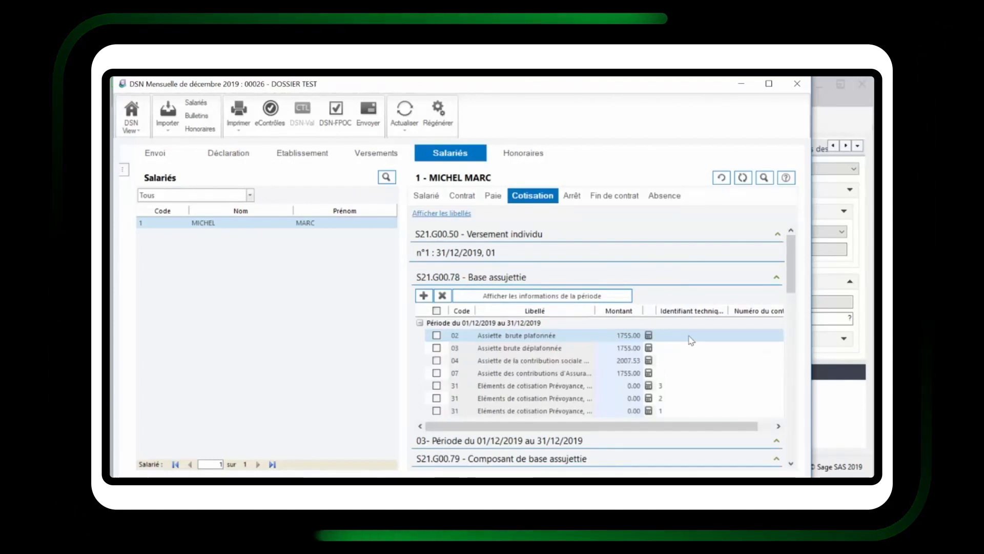
Check the contract identifier of the first code 31 contribution base, plus the AXAMUTUELLE base component and individual contribution.
click(685, 387)
click(723, 386)
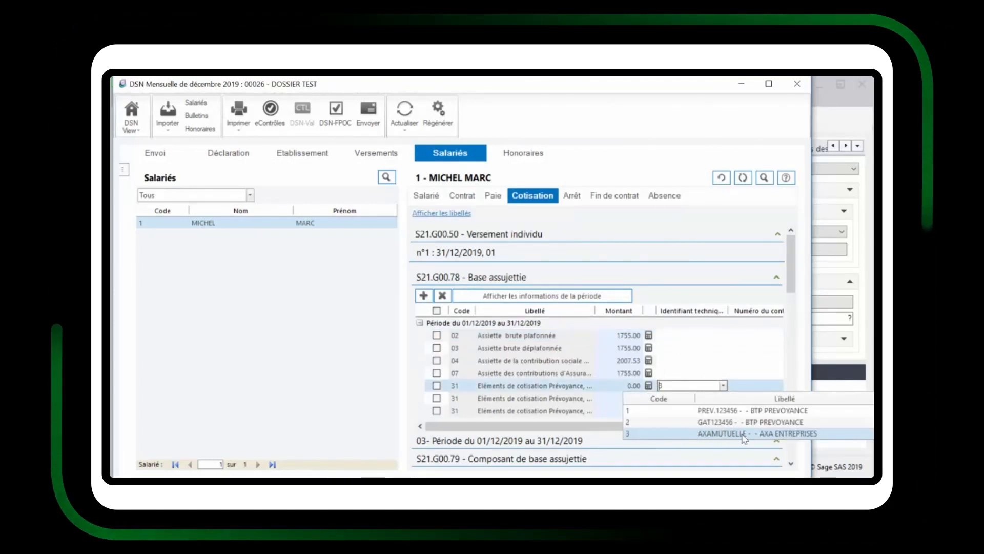
click(691, 389)
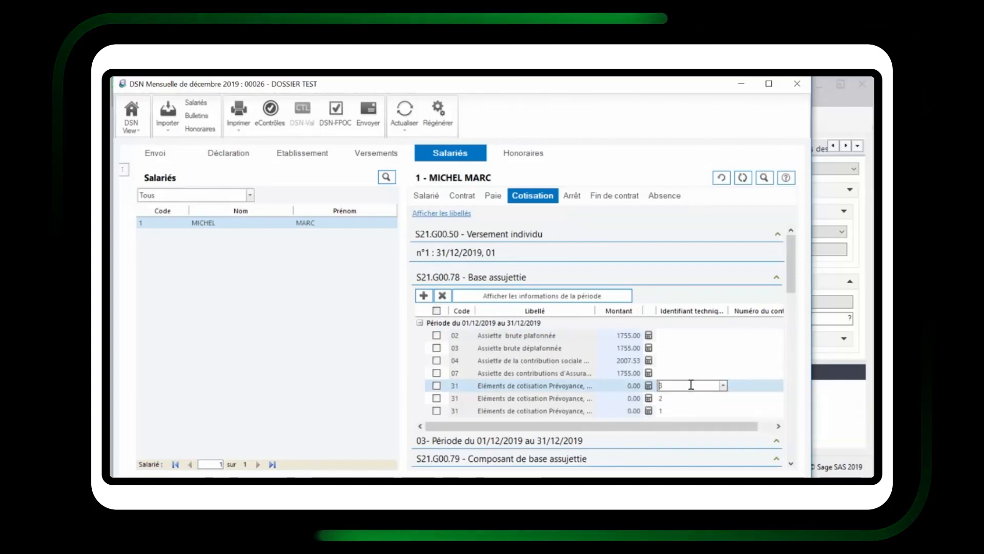
scroll(702, 378, down, 5)
scroll(701, 378, down, 3)
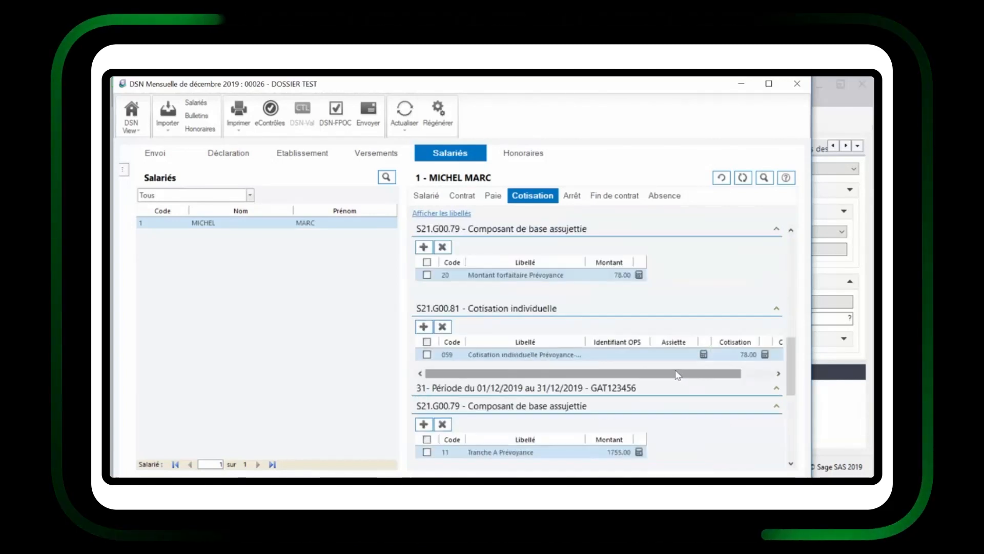
scroll(682, 376, up, 2)
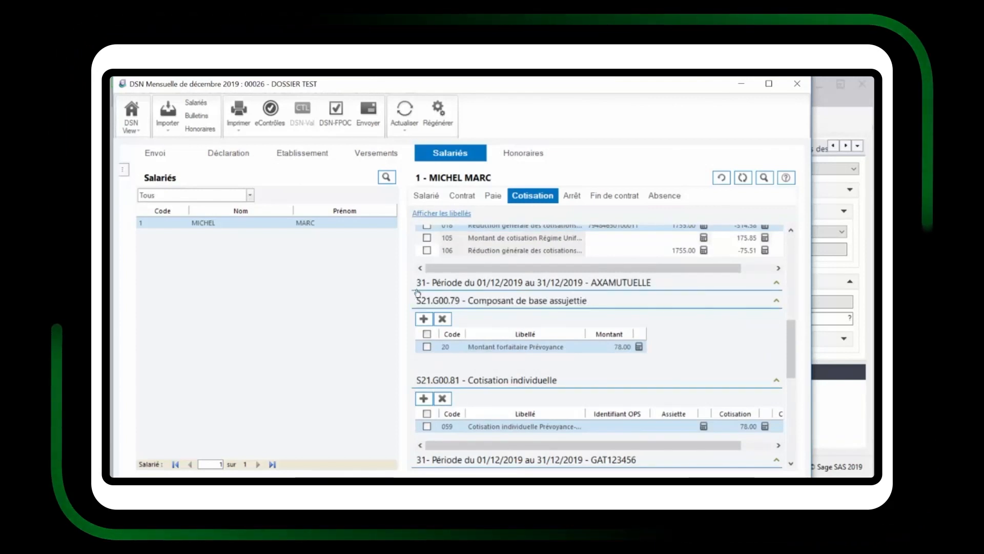
Check the AXAMUTUELLE flat amount and individual contribution, plus the AXA001 organisation's payment and its payment component.
click(454, 287)
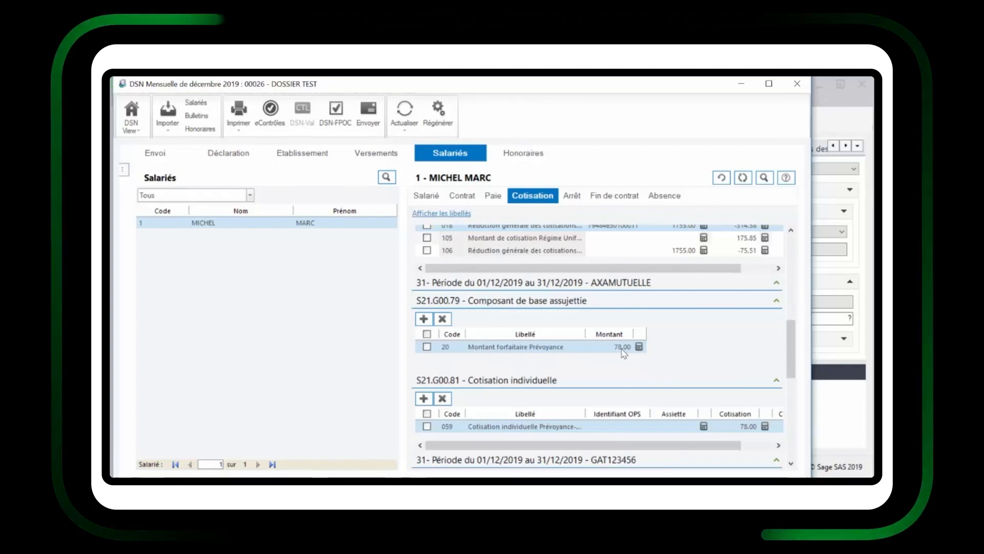
click(500, 383)
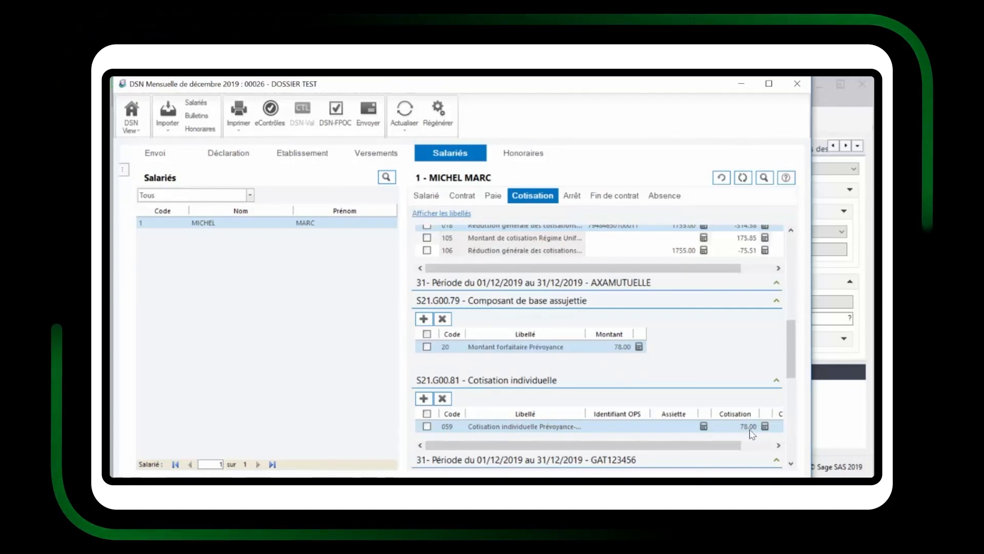
click(396, 155)
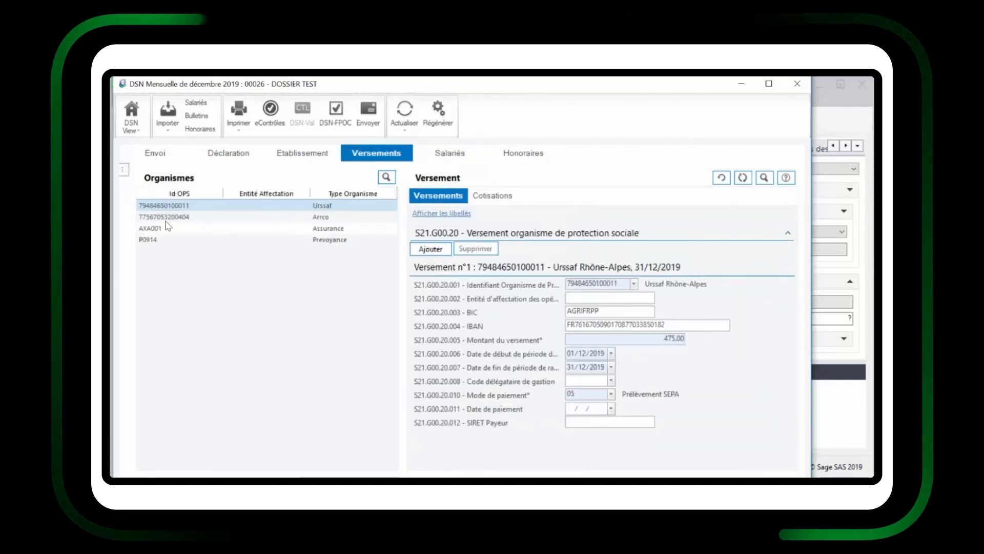
click(281, 229)
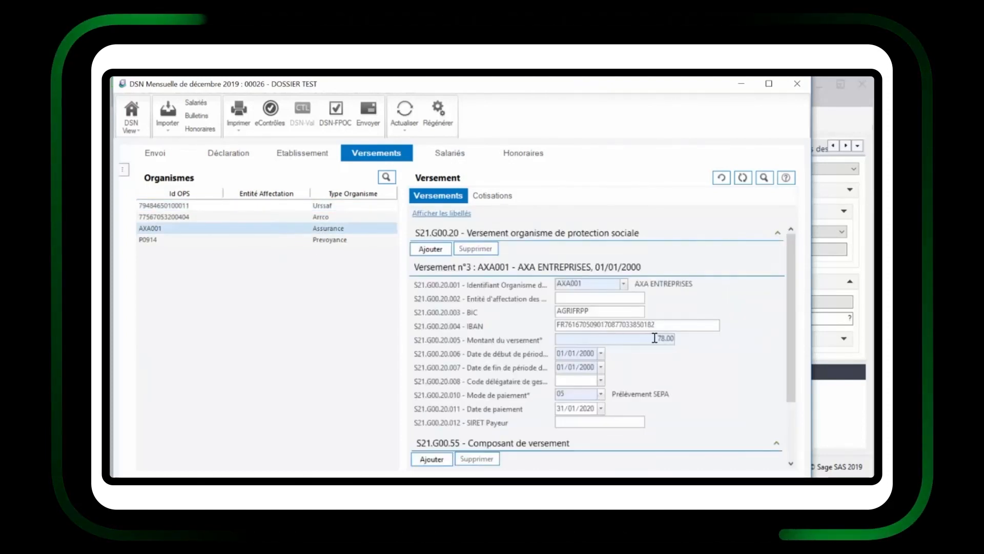
scroll(748, 343, down, 3)
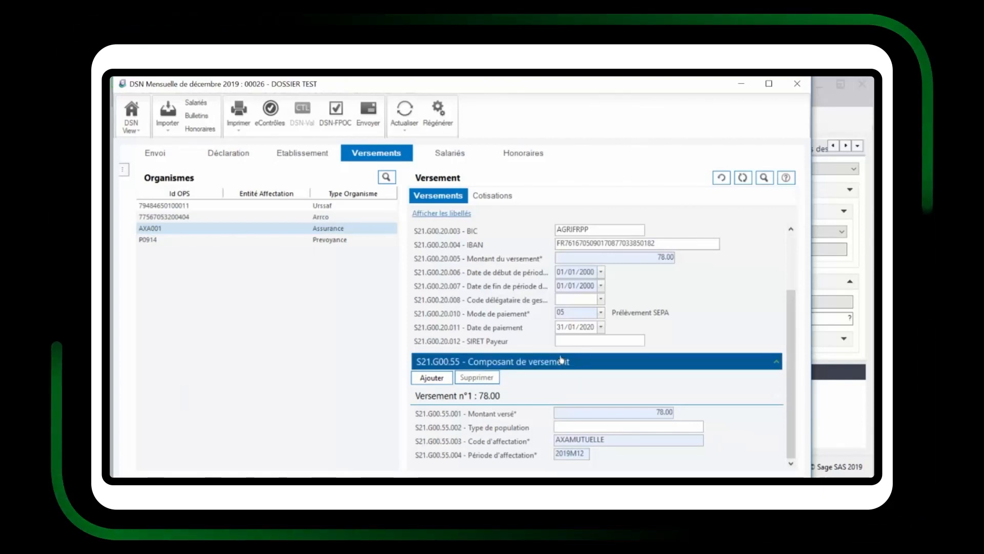
Add a line with code 31 to the employee's S21.G00.78 Base assujettie contributions.
click(455, 155)
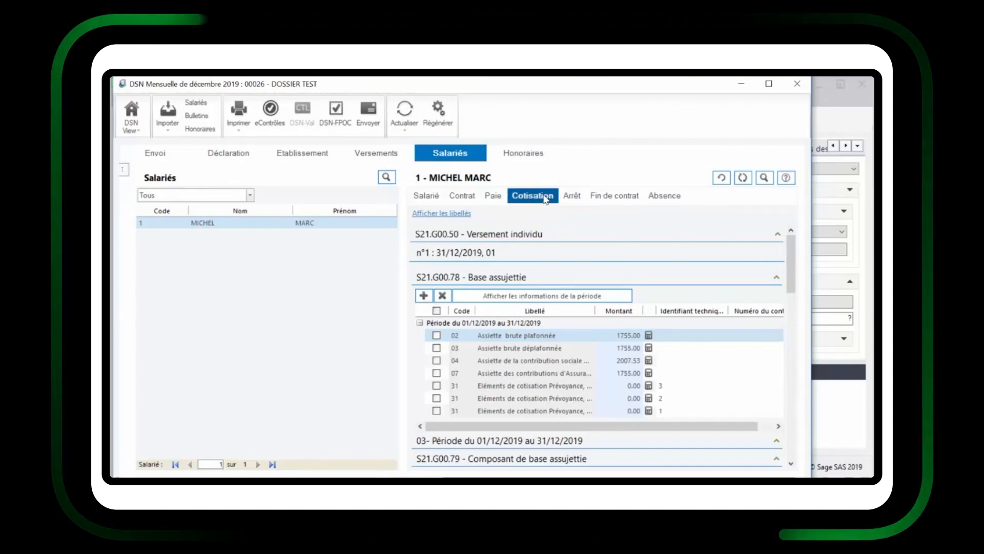
click(425, 283)
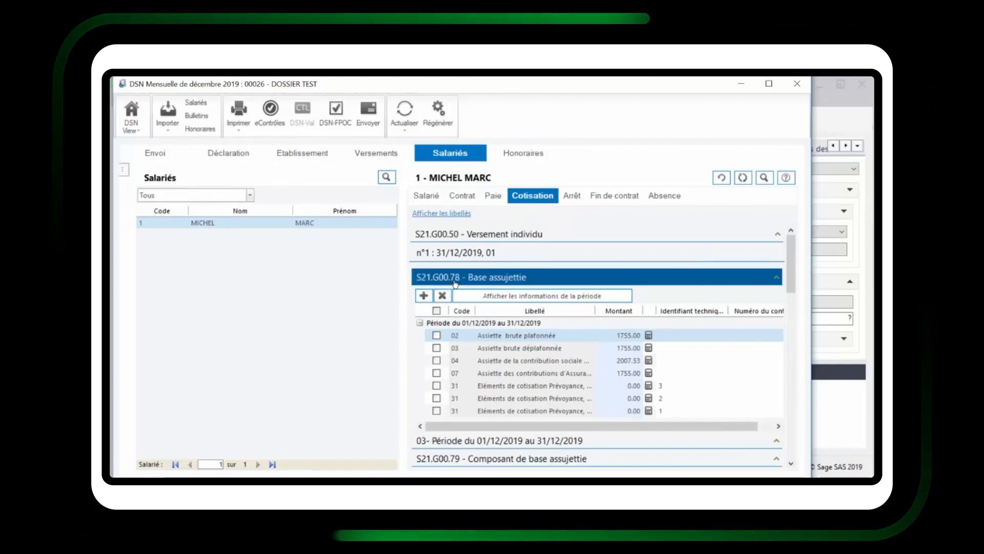
click(423, 296)
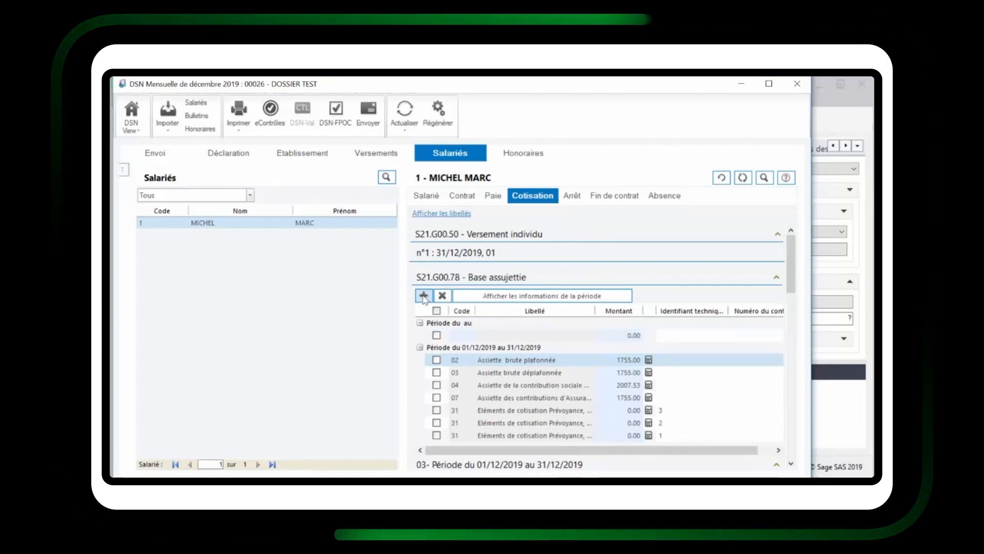
click(463, 336)
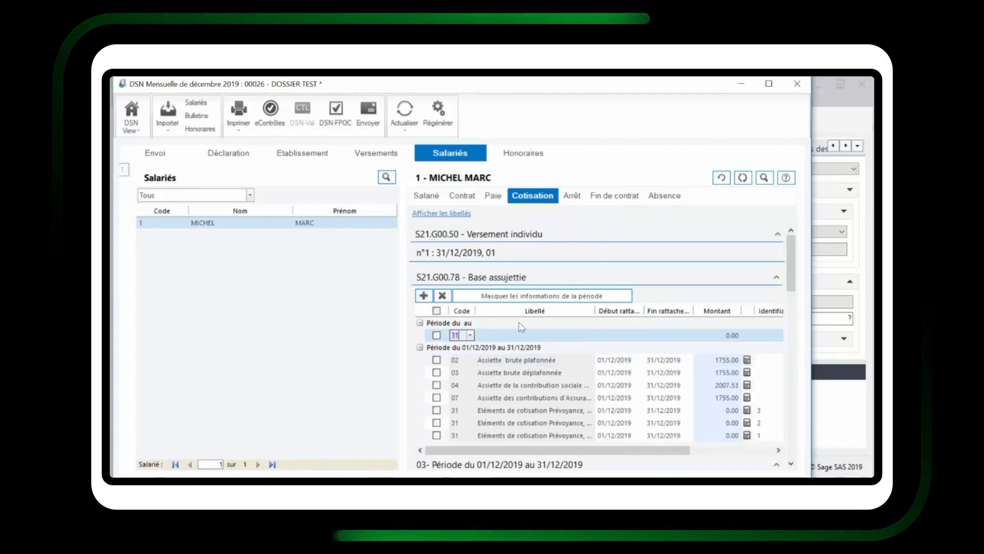
click(514, 335)
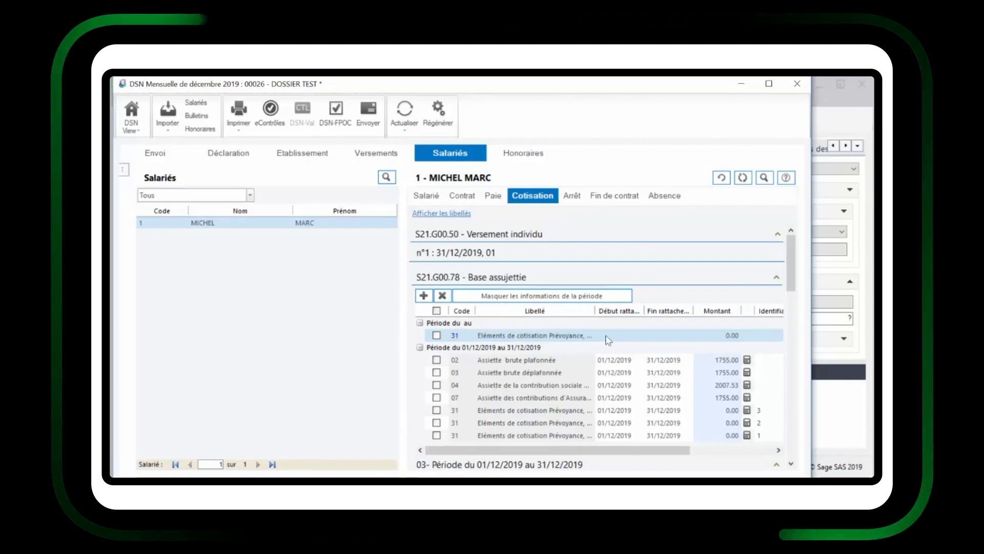
Set the new code 31 base's attachment period from 01/11/2019 to 30/11/2019.
click(609, 335)
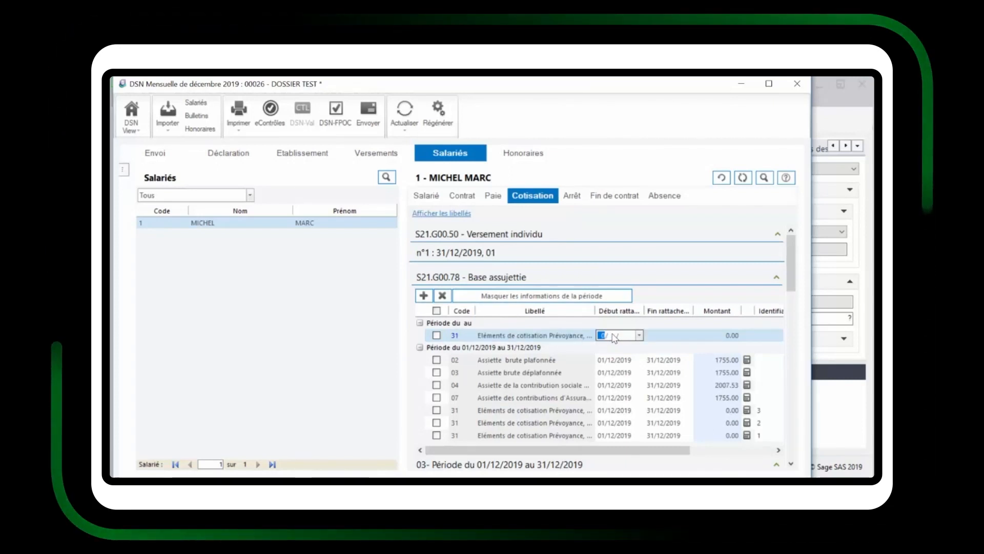
text(01/12/)
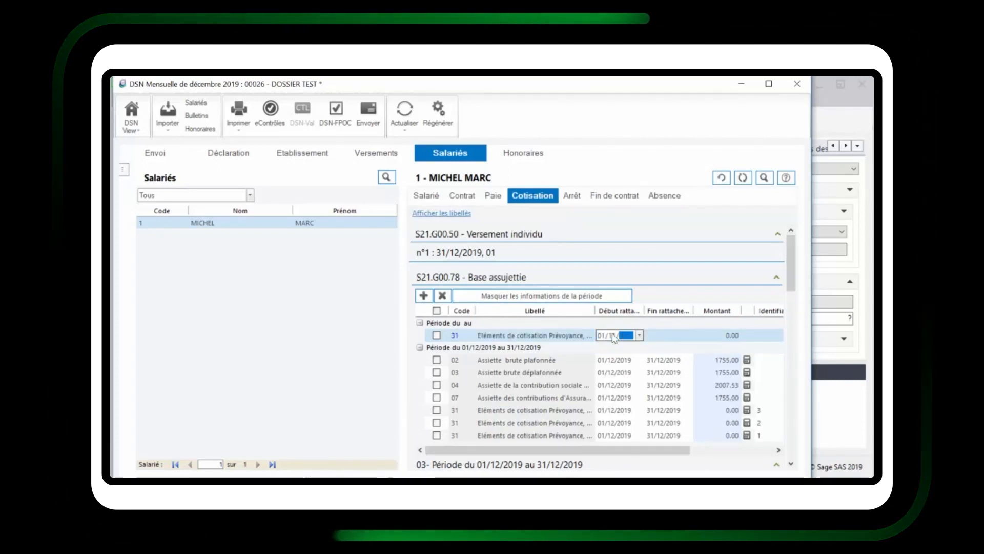
text(2019)
key(Tab)
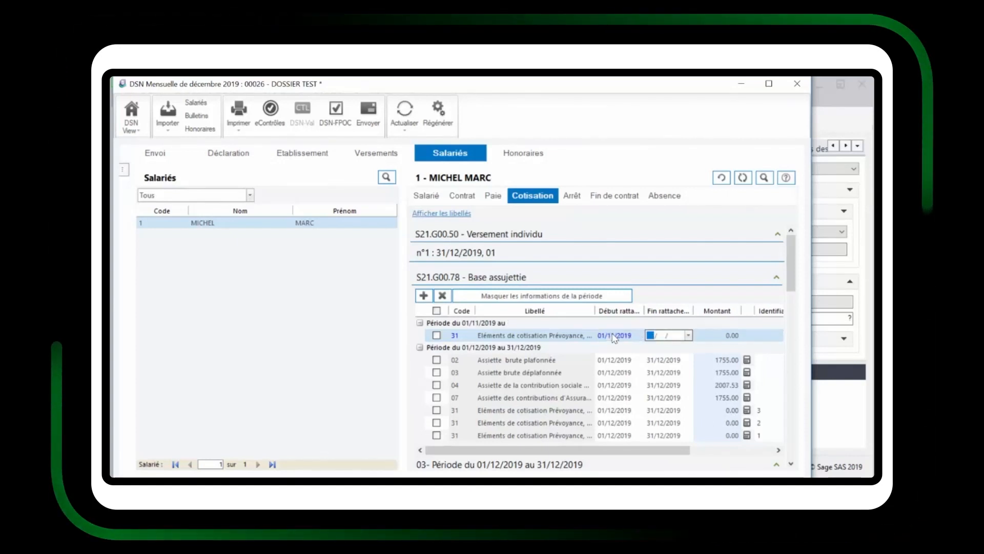
text(30/11/2)
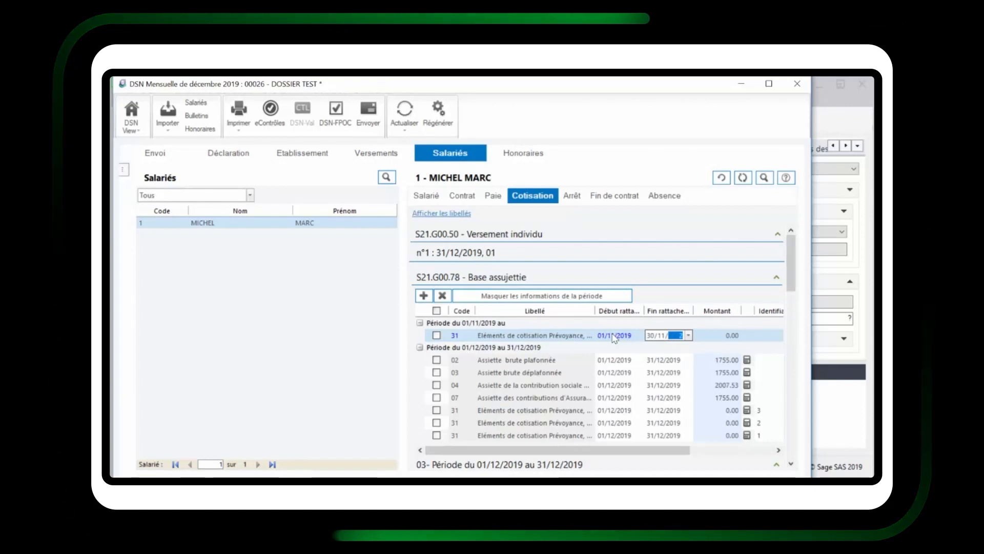
text(019)
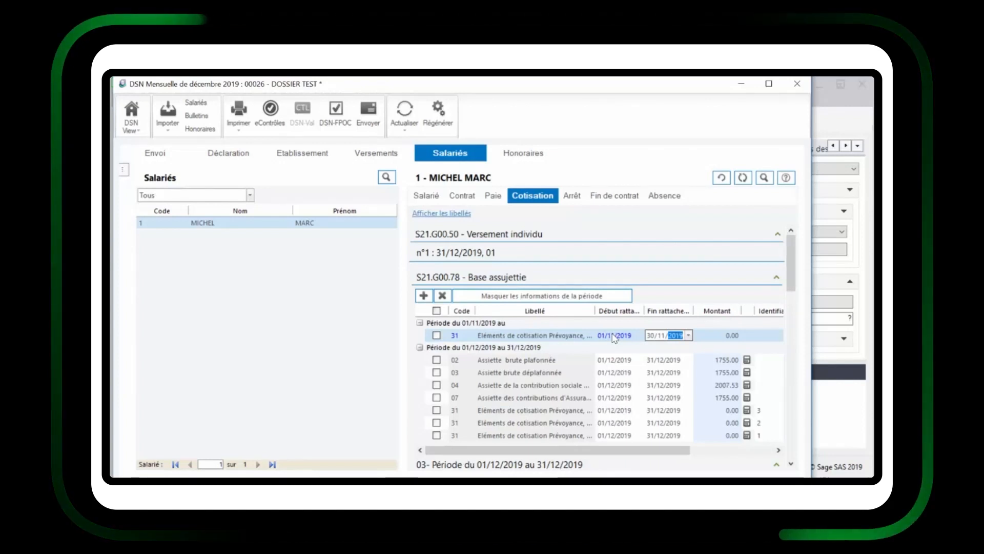
Assign technical identifier 3, the AXAMUTUELLE contract of AXA ENTREPRISES, to the November code 31 base.
click(716, 337)
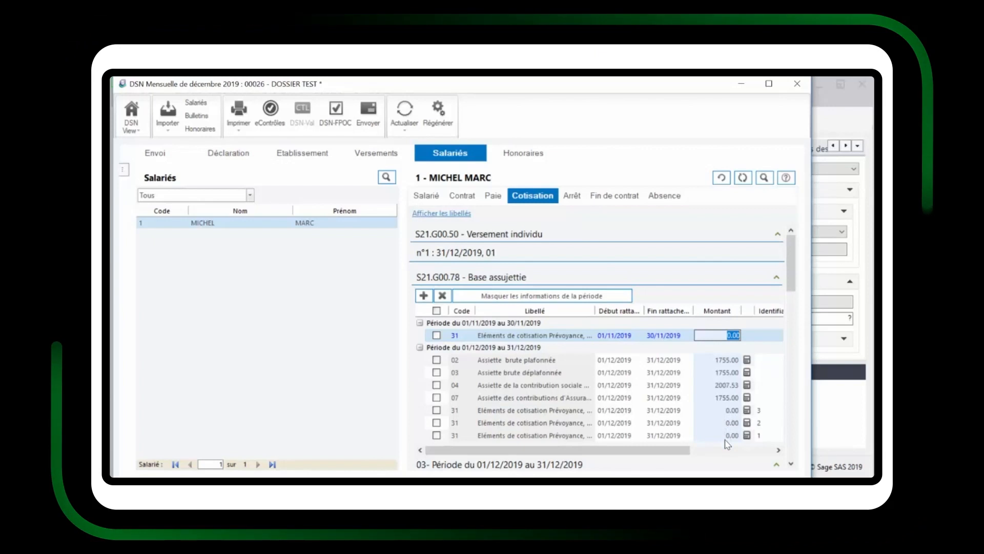
click(765, 338)
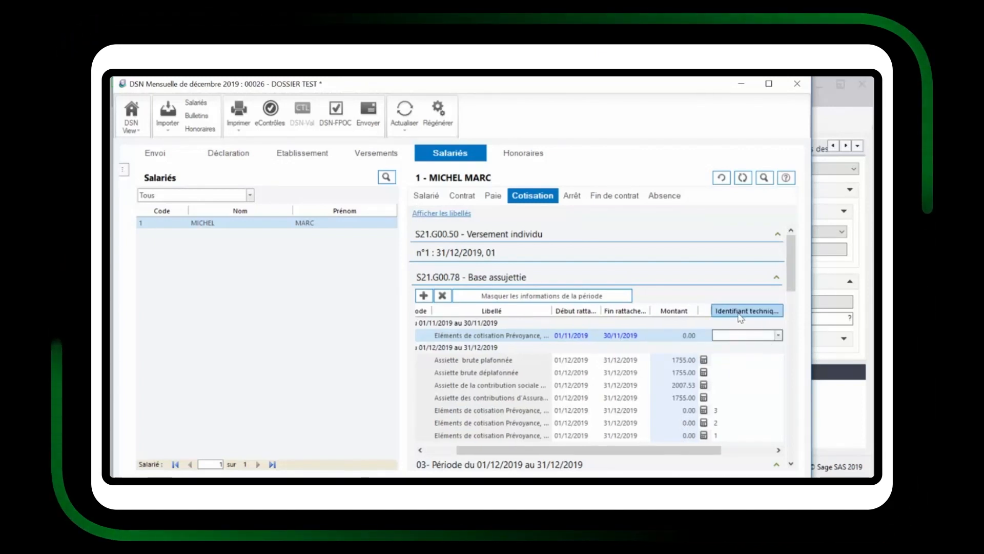
click(778, 335)
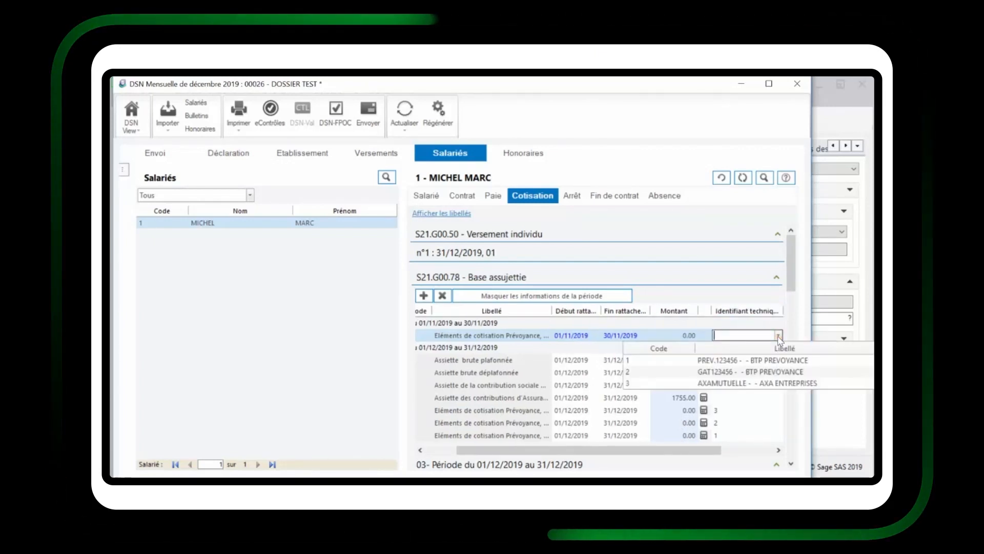
click(723, 384)
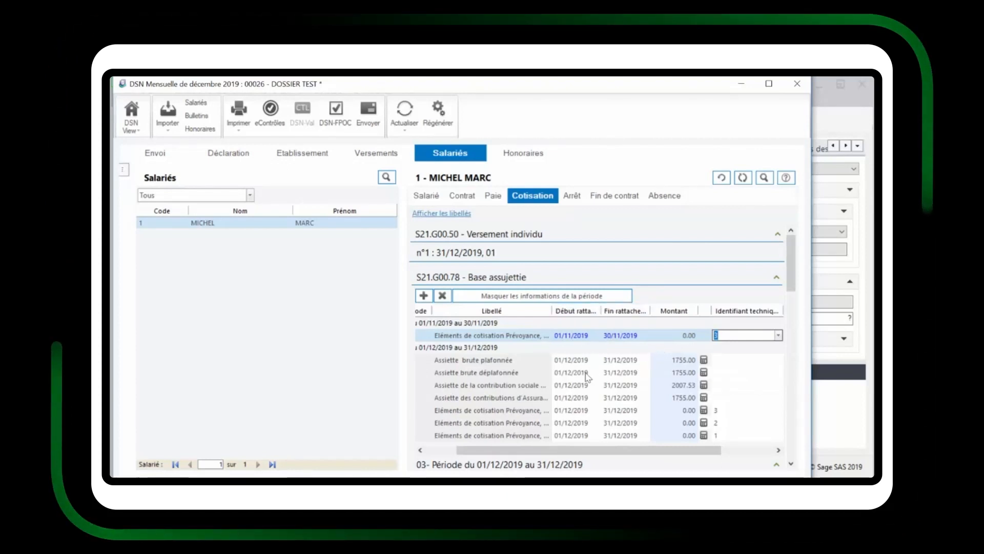
click(519, 465)
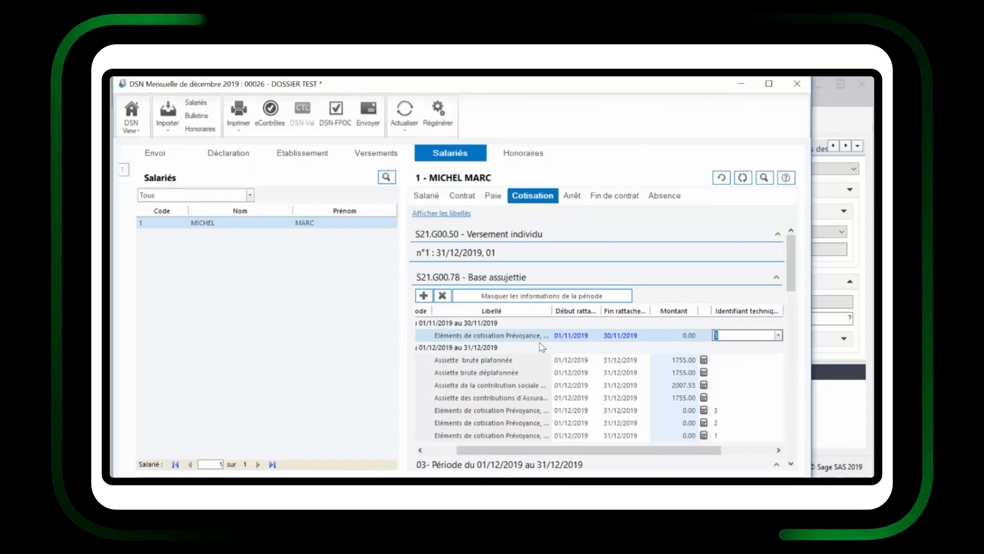
Reload the employee's contributions and display the component and individual contribution blocks for the November 2019 AXAMUTUELLE base.
click(571, 200)
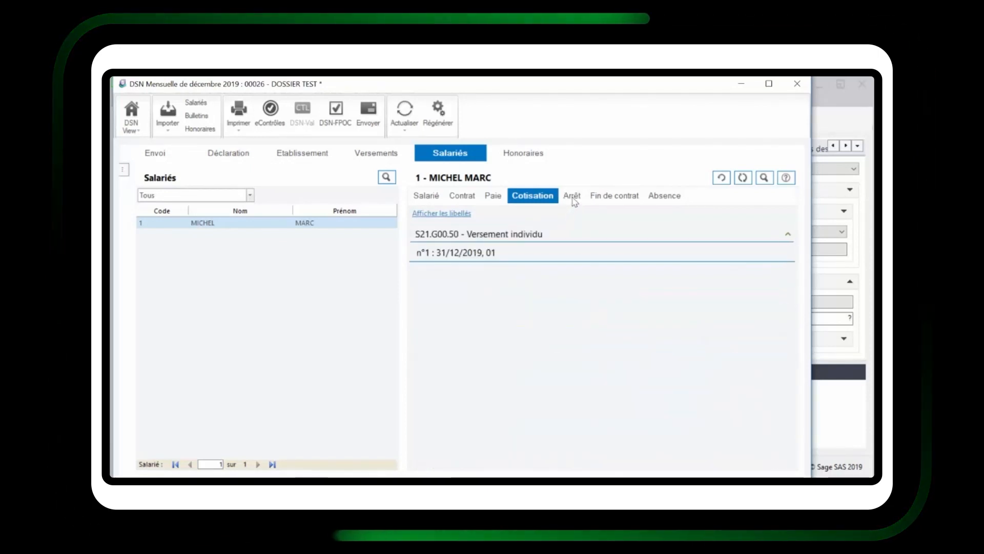
click(530, 197)
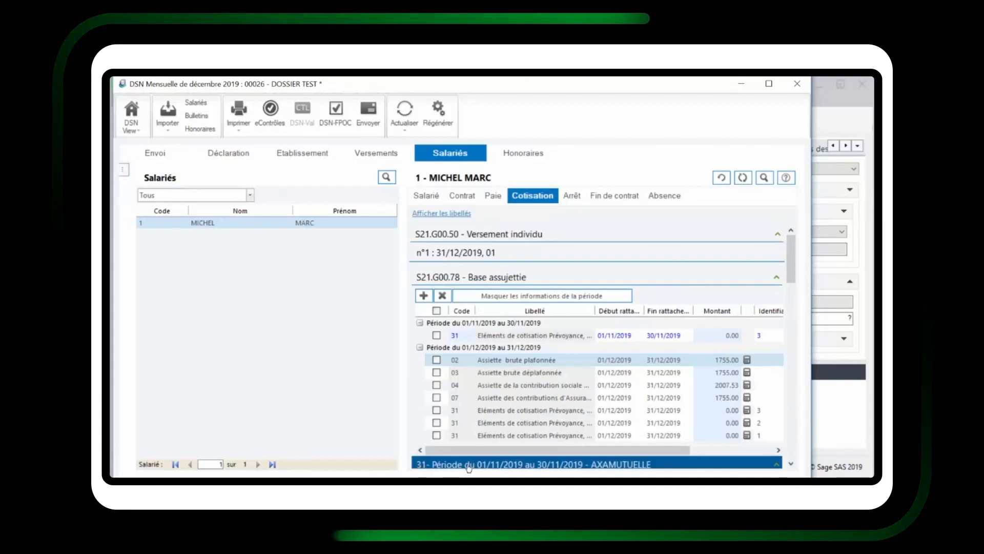
scroll(583, 409, down, 3)
scroll(583, 408, down, 3)
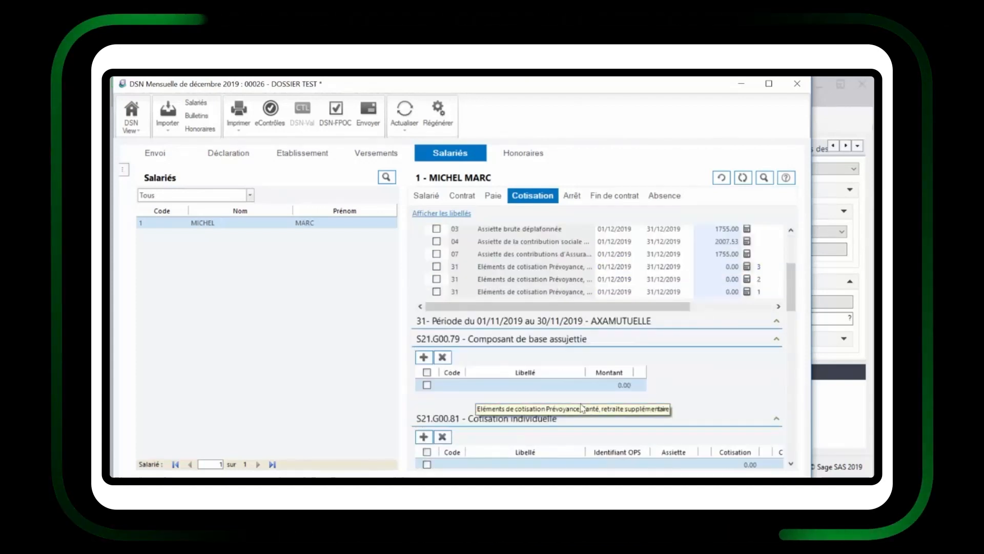
scroll(540, 401, down, 3)
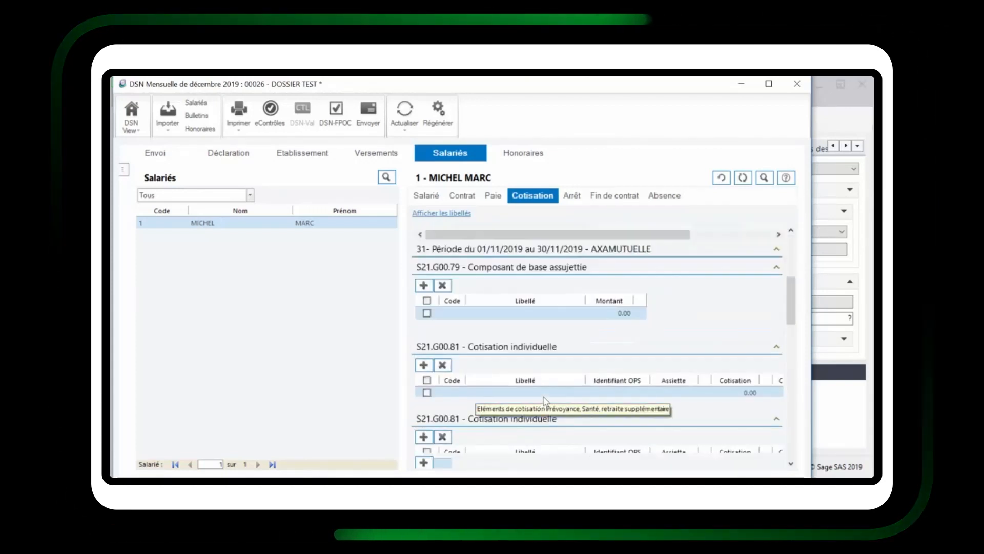
click(508, 351)
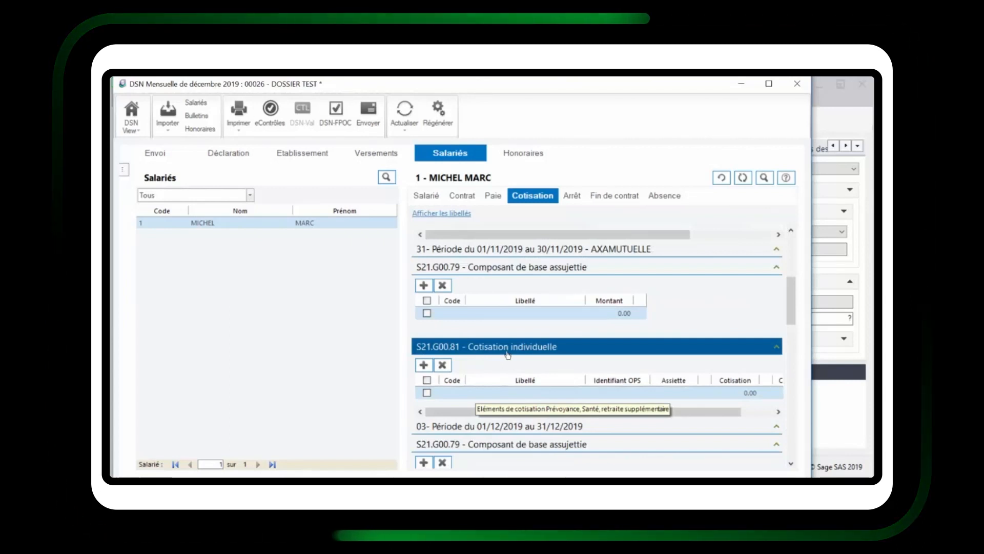
Fill in the November AXAMUTUELLE S21.G00.79 base component with code 20 and an amount of 78.00.
click(452, 313)
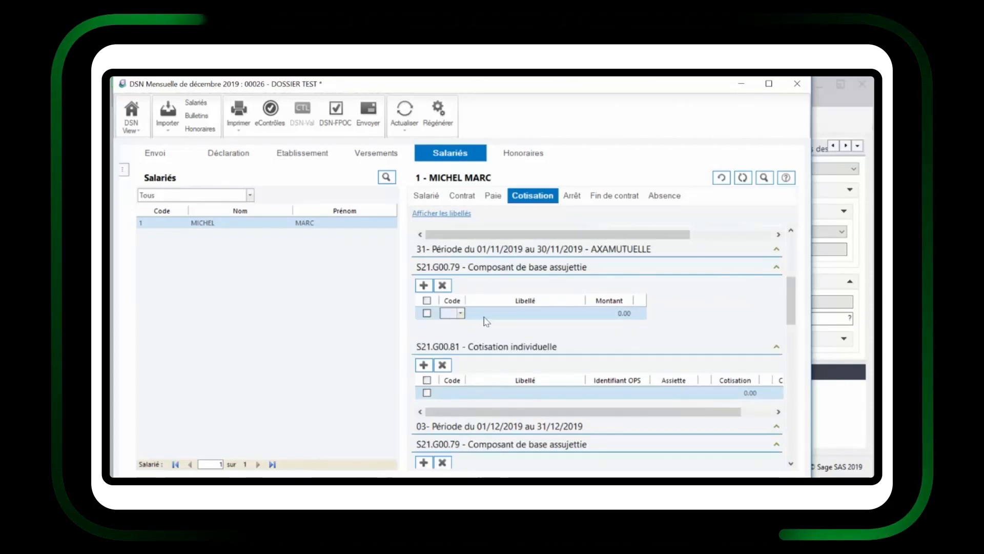
text(20)
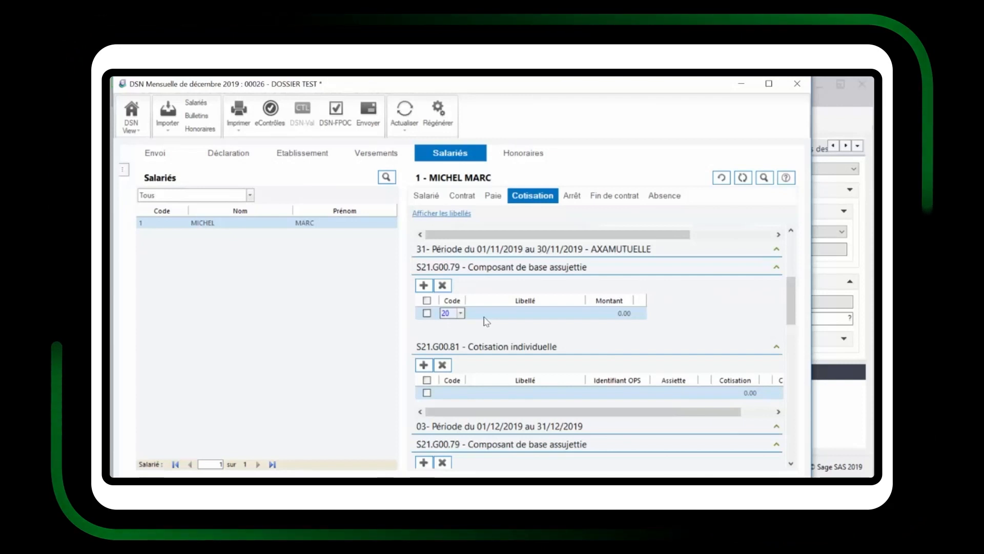
click(519, 318)
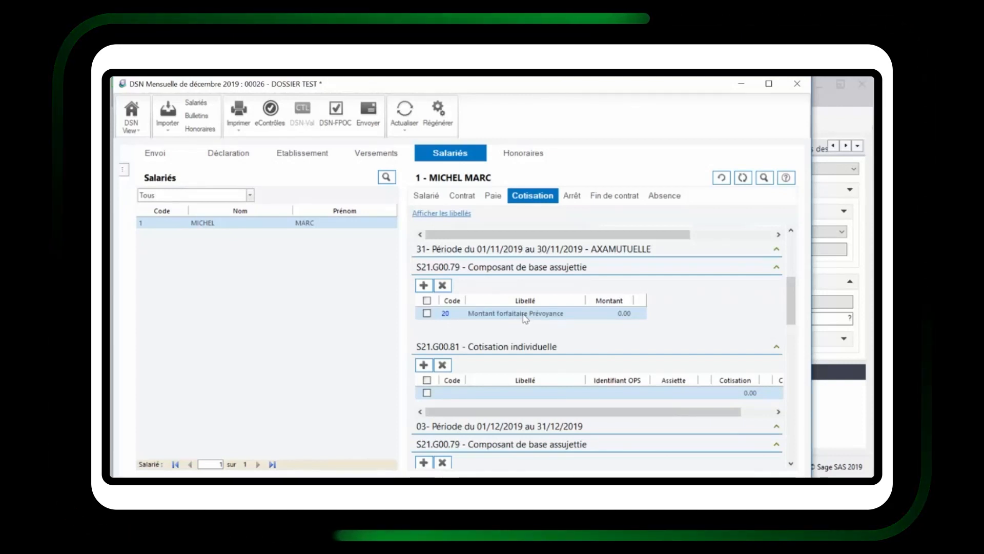
click(611, 314)
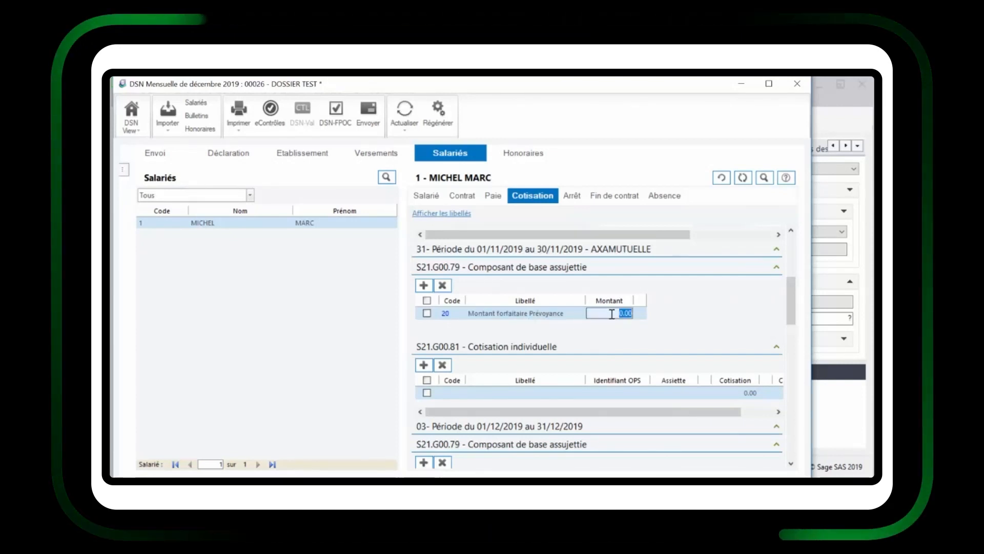
text(78)
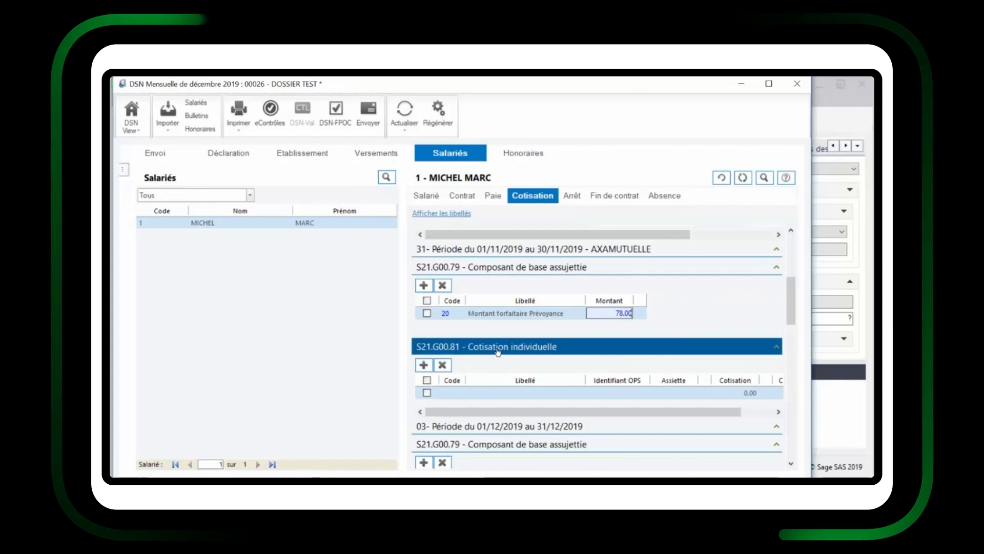
Fill in the November AXAMUTUELLE S21.G00.81 individual contribution with code 059 and a contribution of 78.00.
click(452, 393)
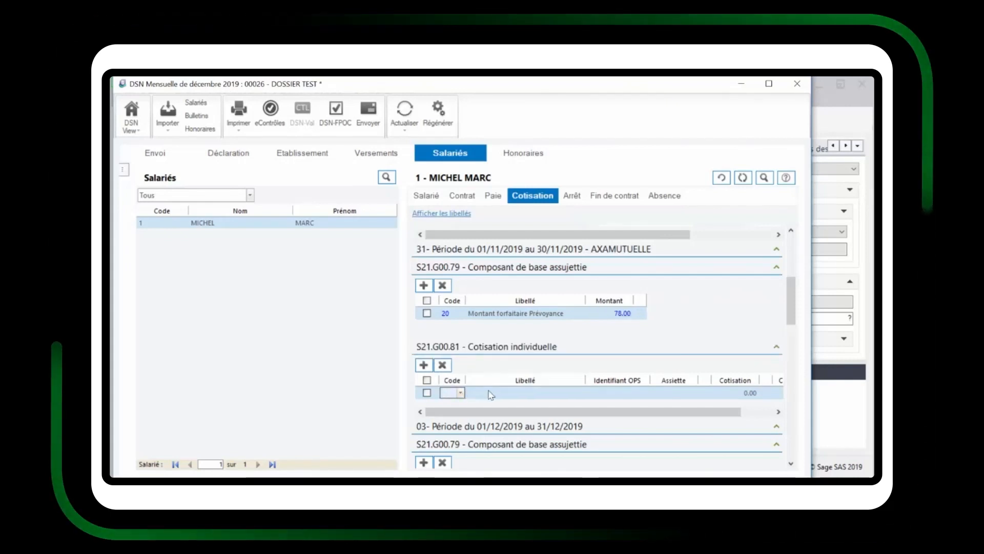
text(059)
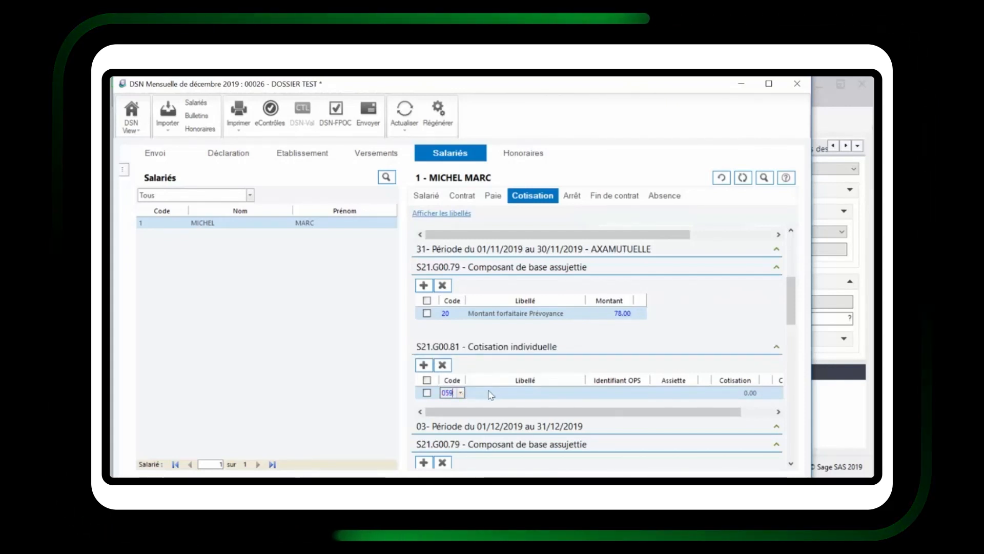
click(736, 395)
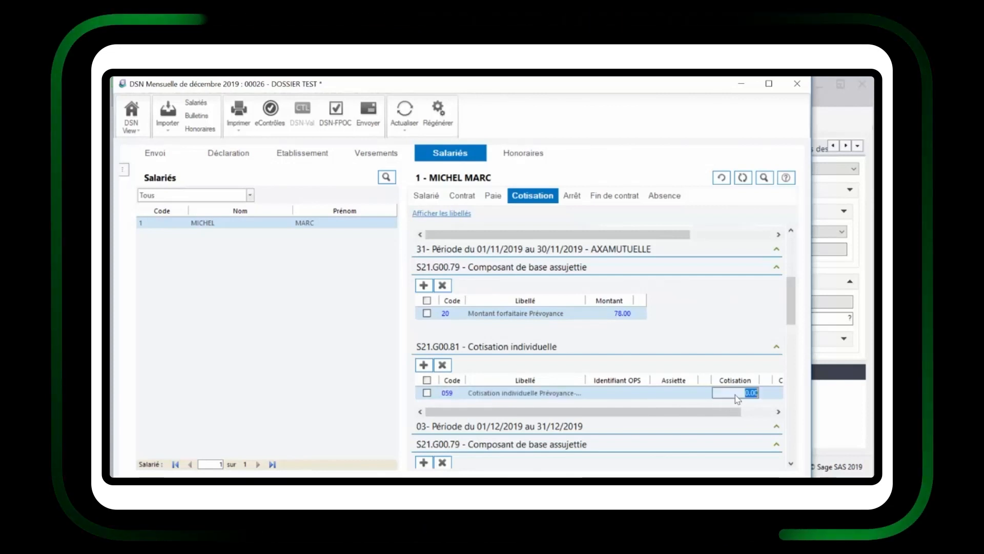
text(78)
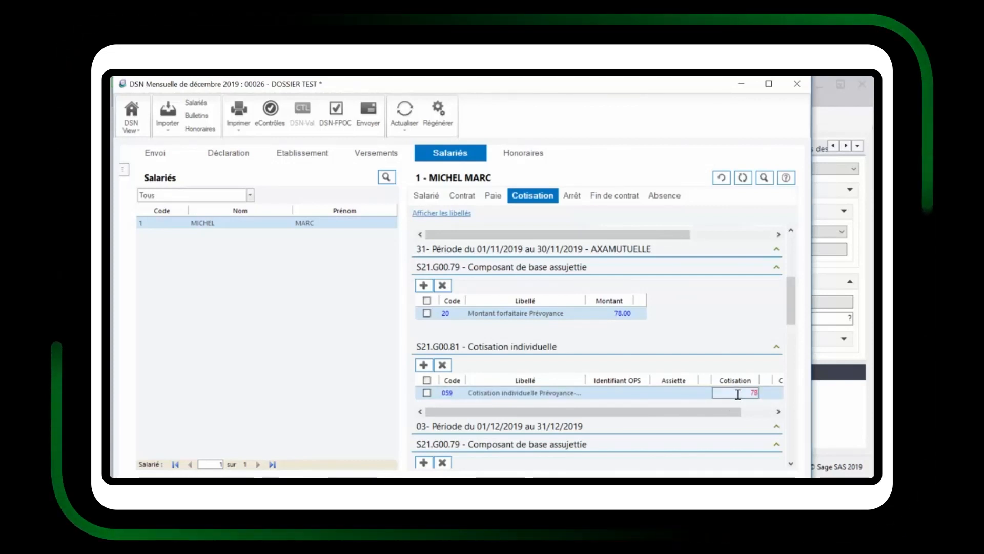
text(.0)
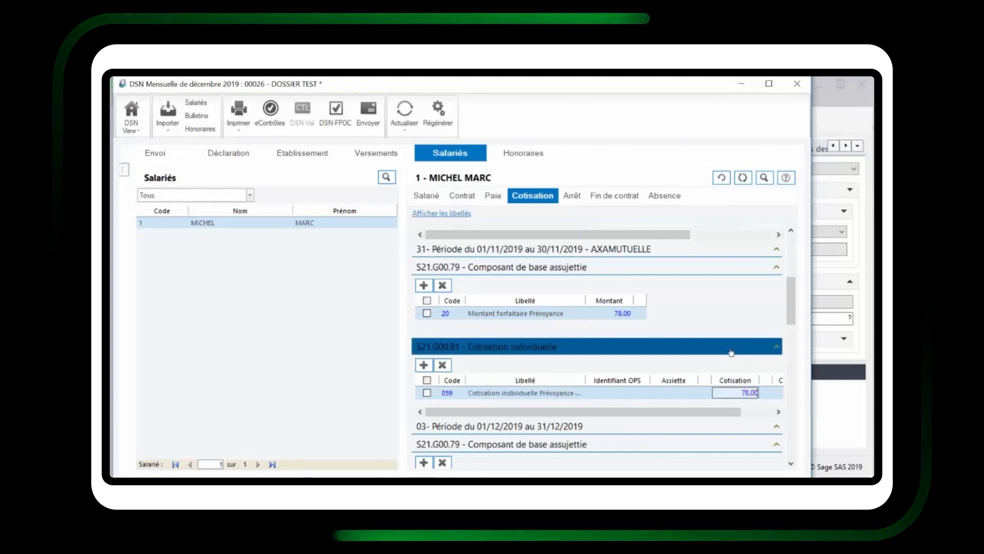
Open the declaration's payments in the maximized DSN window and review the AXA001 payment and its S21.G00.55 payment component.
click(694, 323)
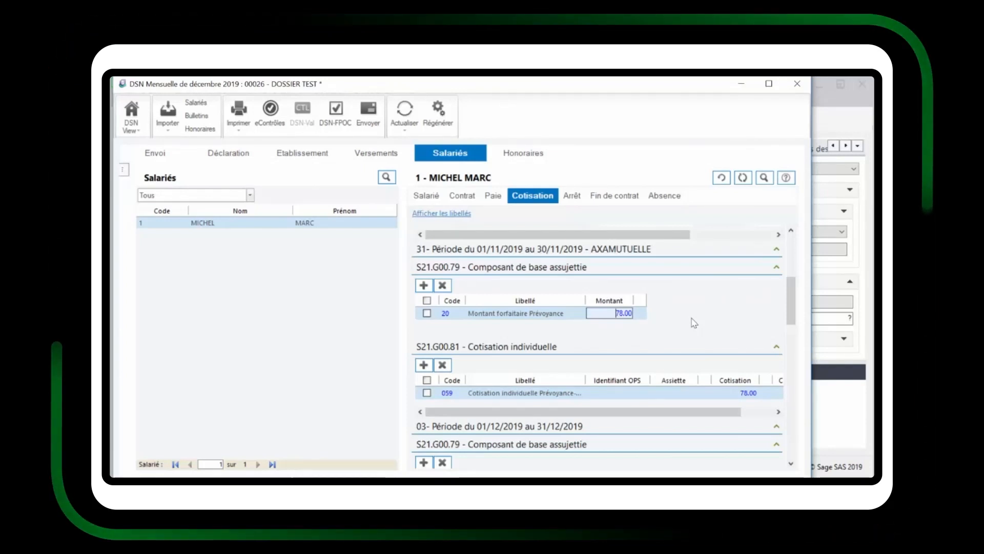
click(372, 153)
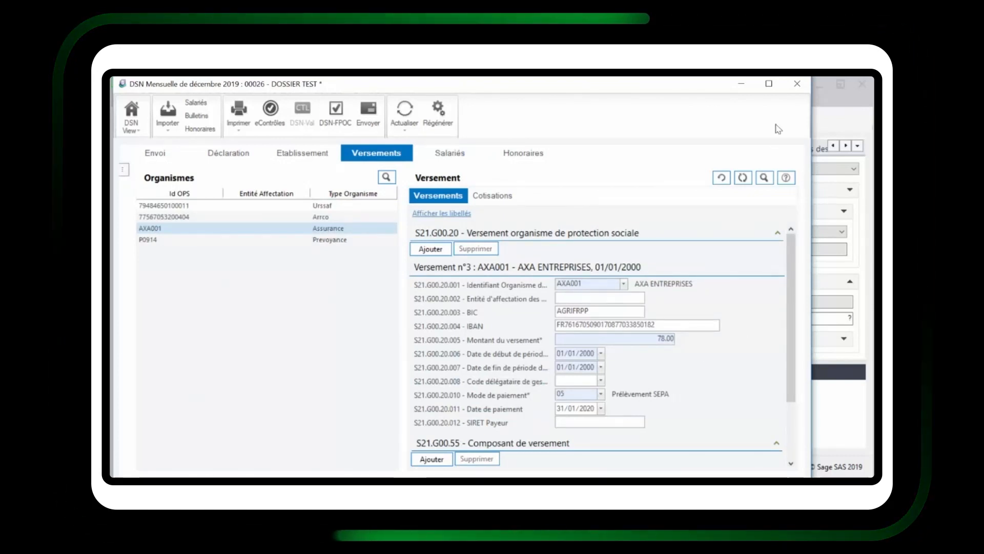
click(769, 84)
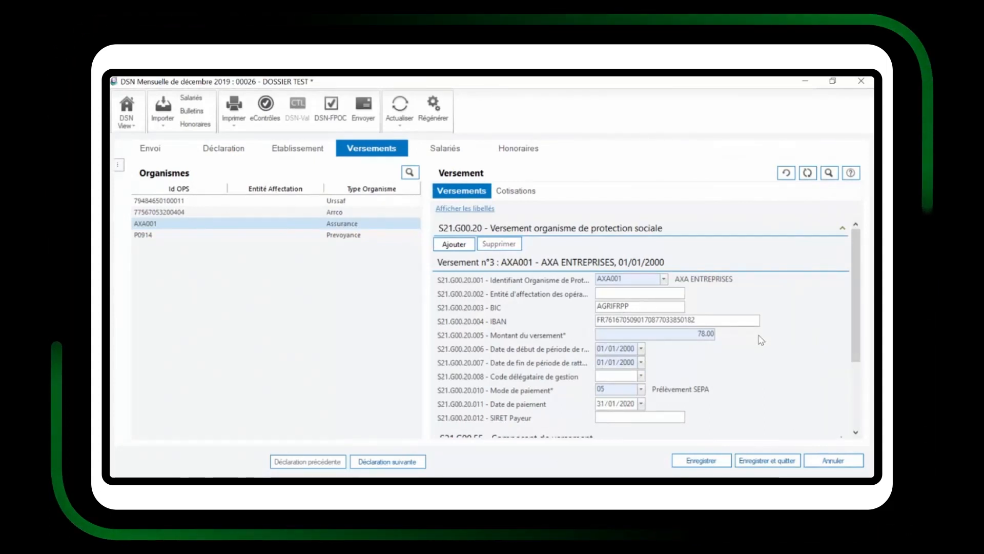
scroll(767, 342, down, 2)
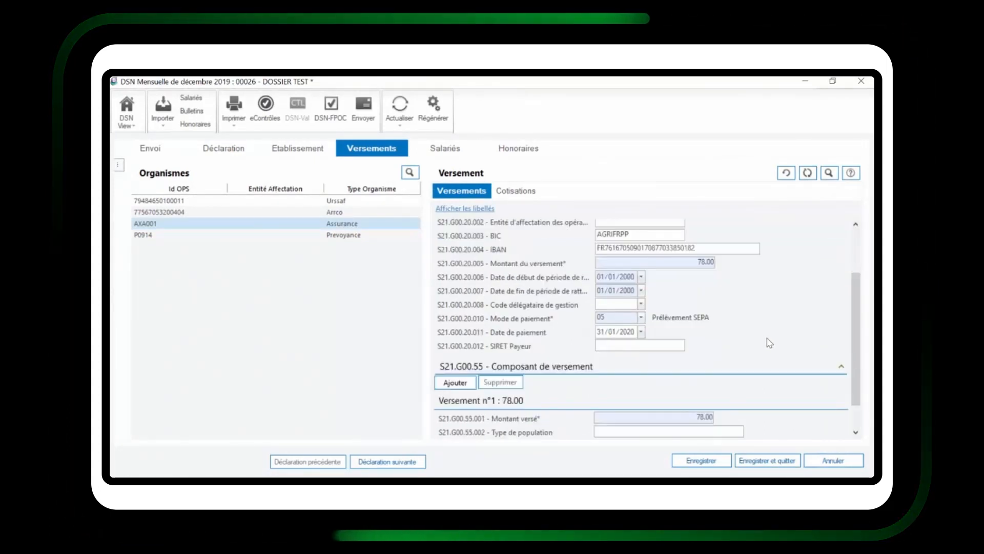
scroll(767, 346, up, 2)
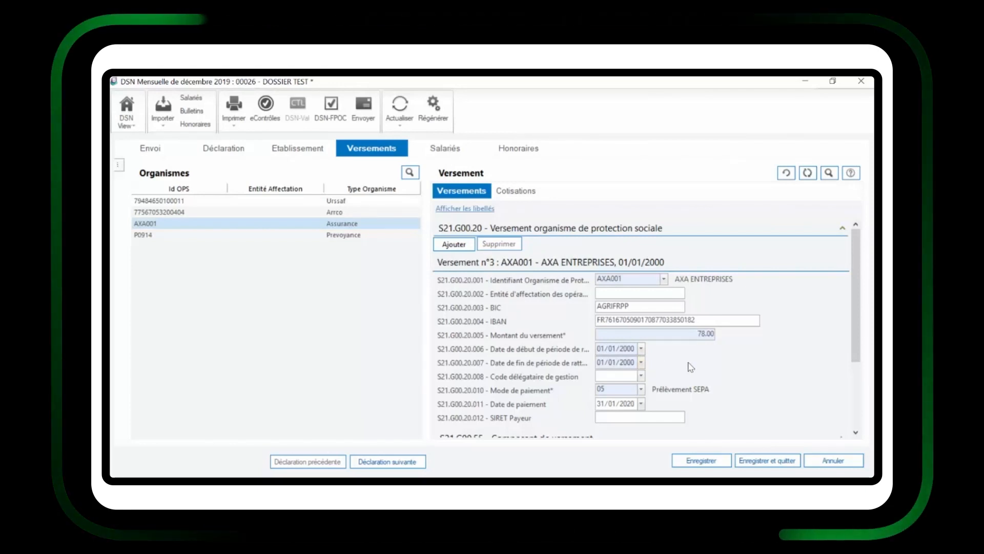
scroll(692, 367, down, 3)
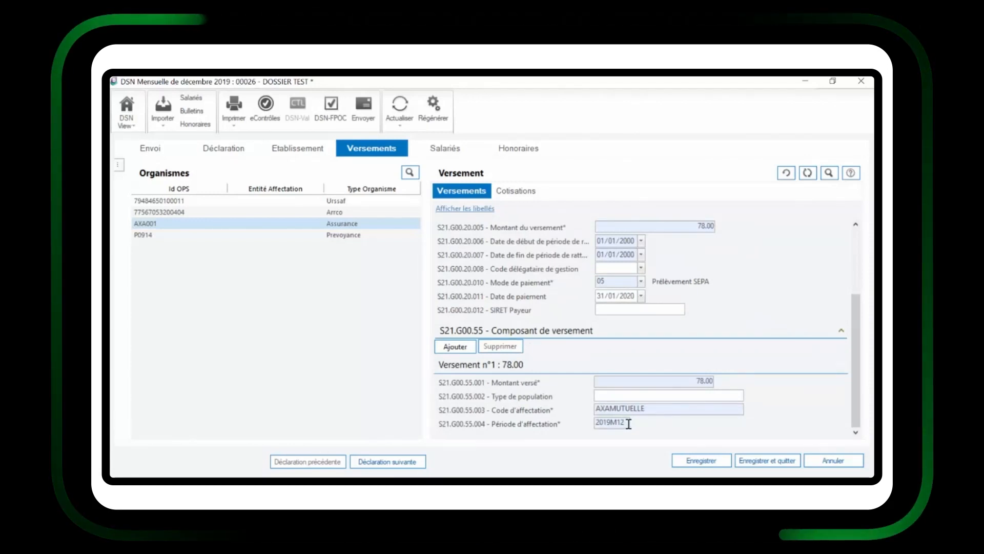
Add a second S21.G00.55 payment component to the AXA001 payment with a paid amount of 78.00.
click(455, 348)
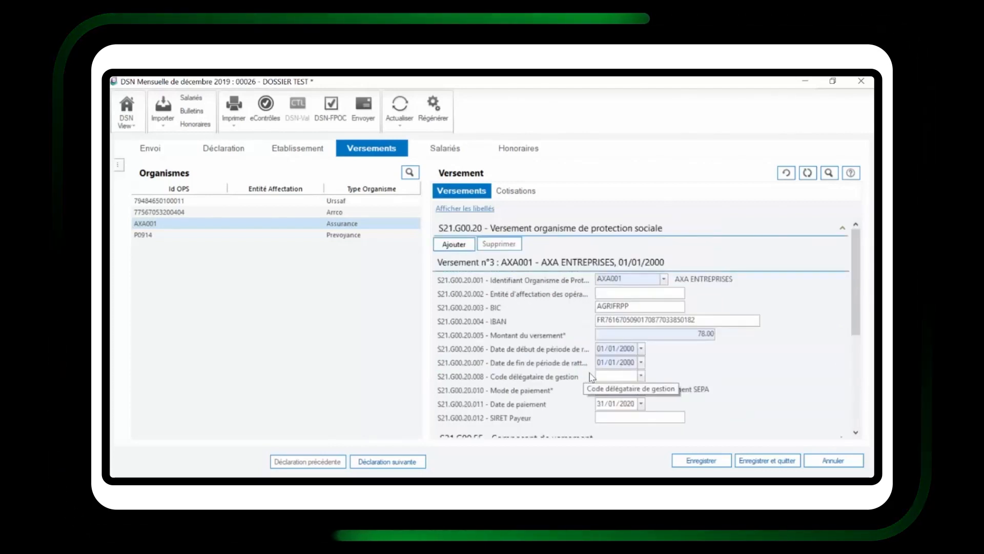
click(611, 382)
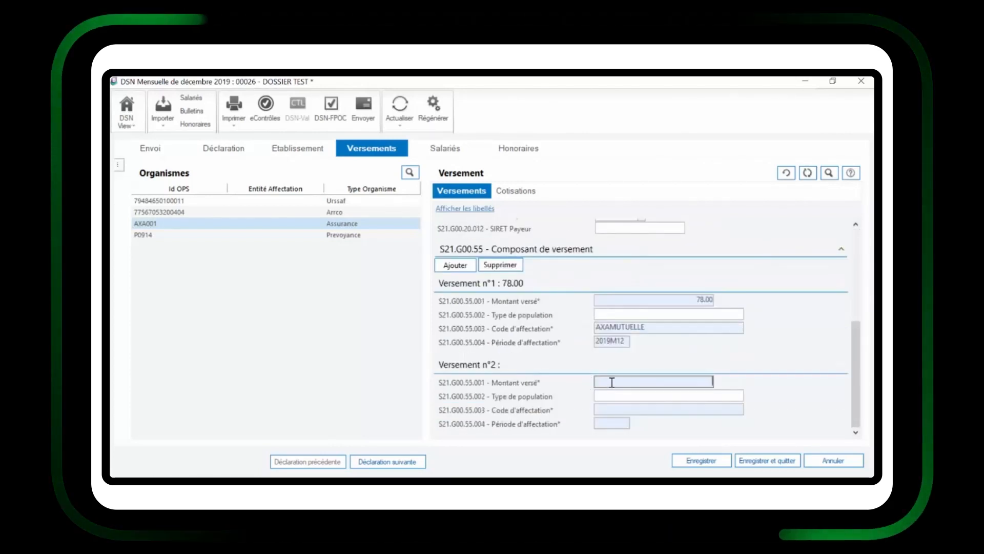
text(78)
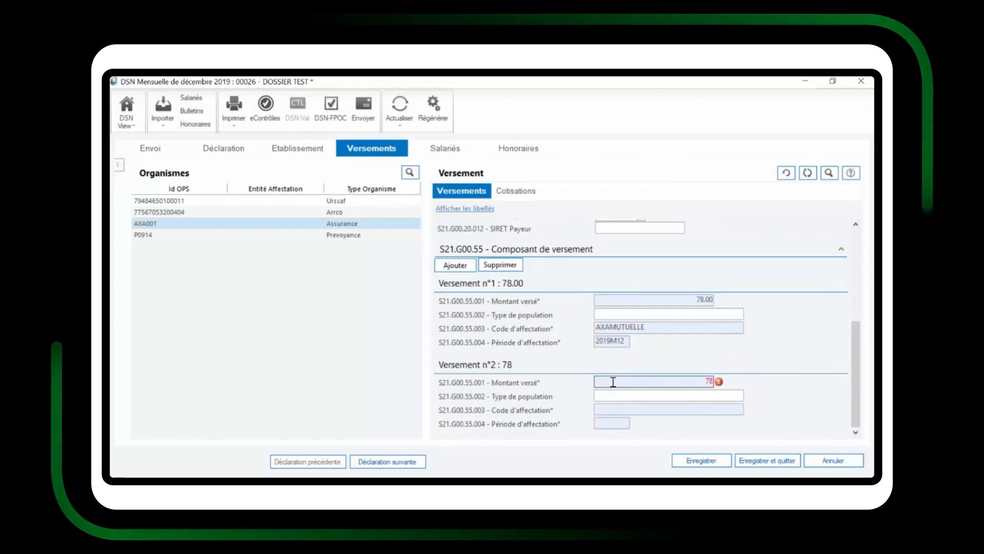
text(.00)
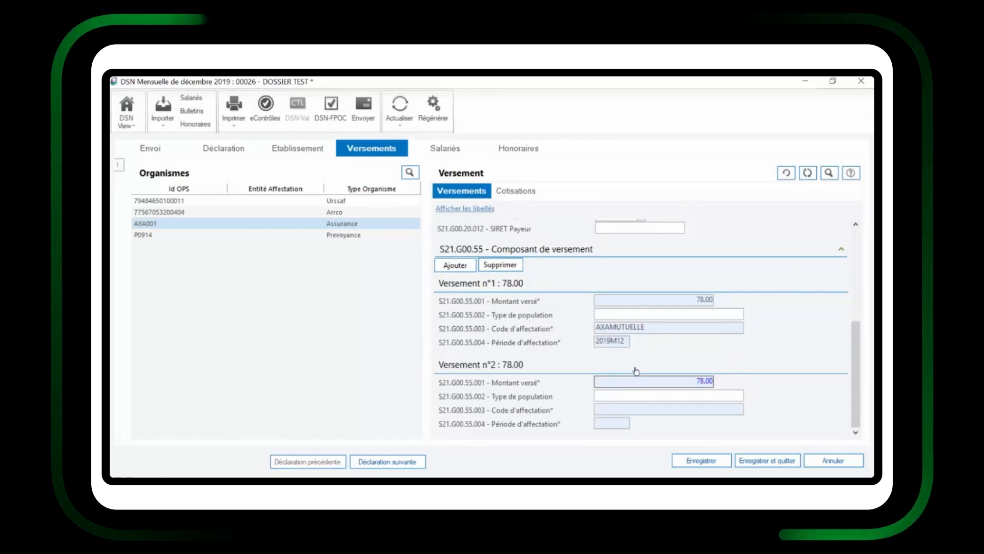
Give the second payment component the assignment code AXAMUTUELLE, copied from the first component, and the assignment period 2019M11.
drag(646, 328, 599, 330)
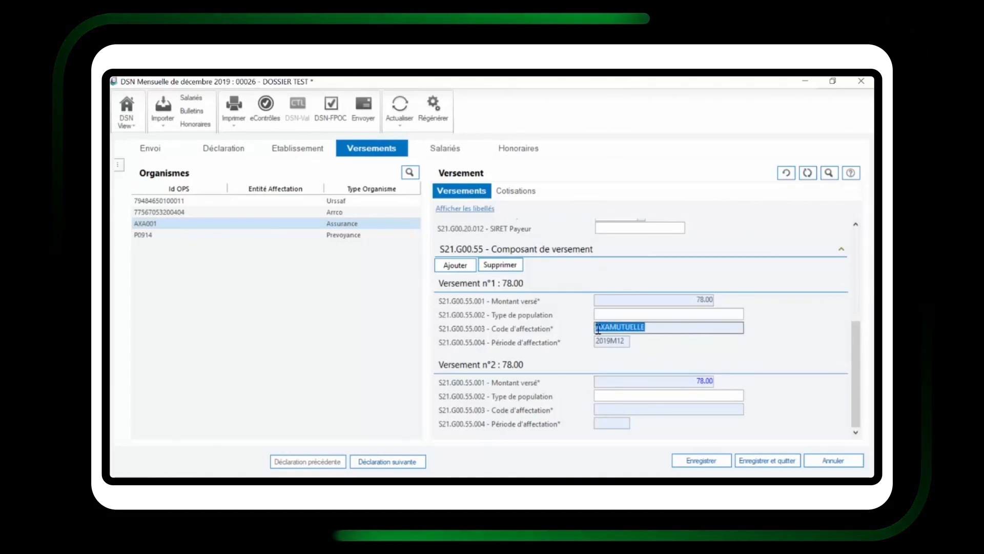
key(ctrl+c)
click(613, 409)
key(ctrl+v)
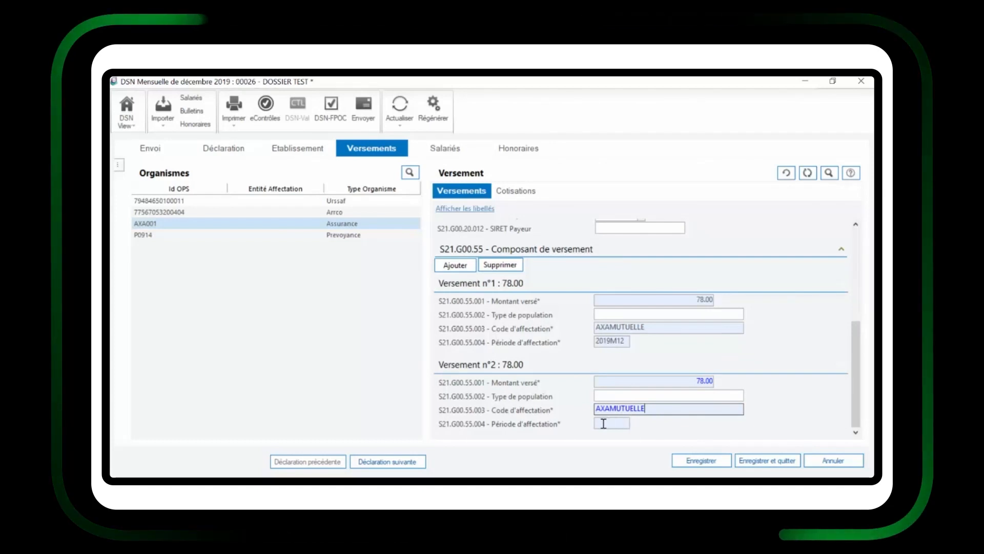
click(607, 424)
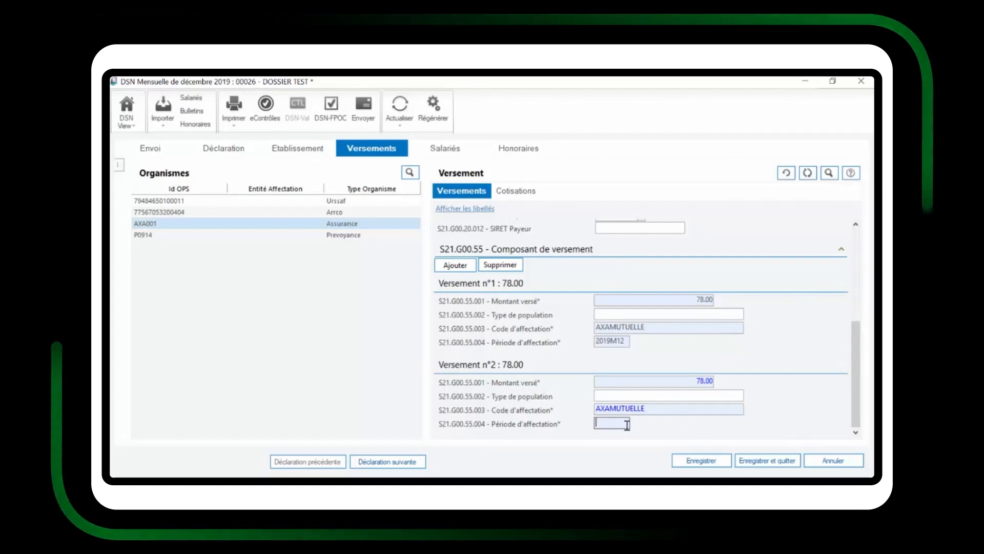
text(2019)
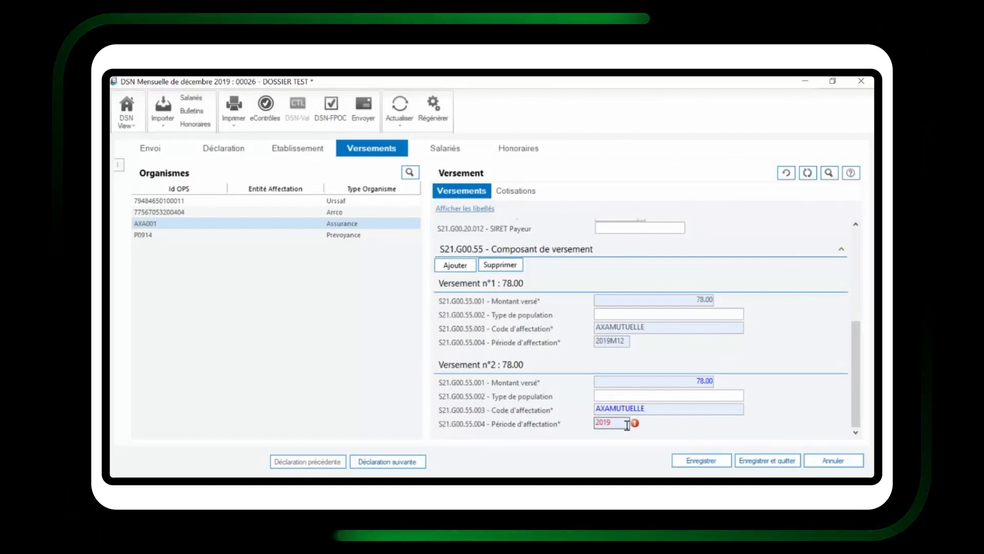
text(M11)
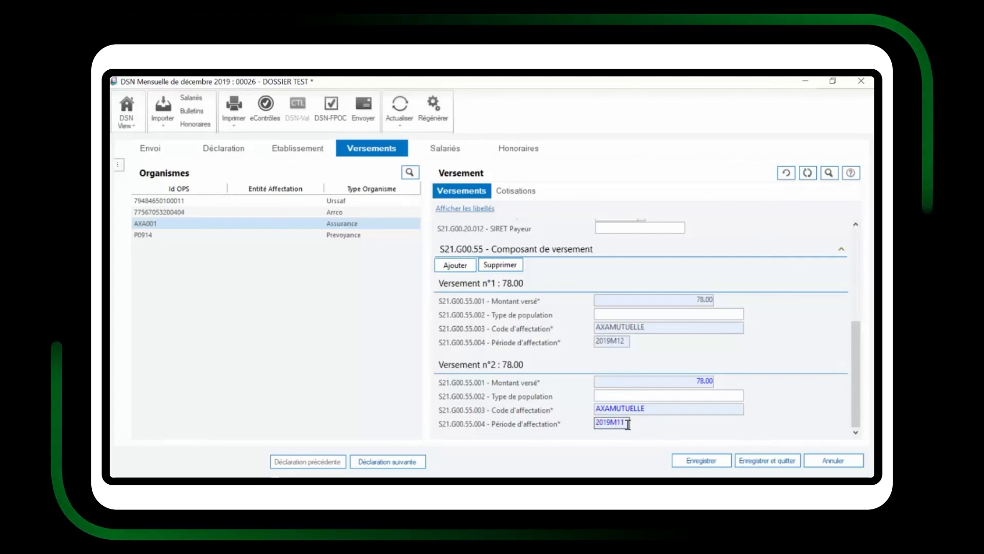
click(662, 406)
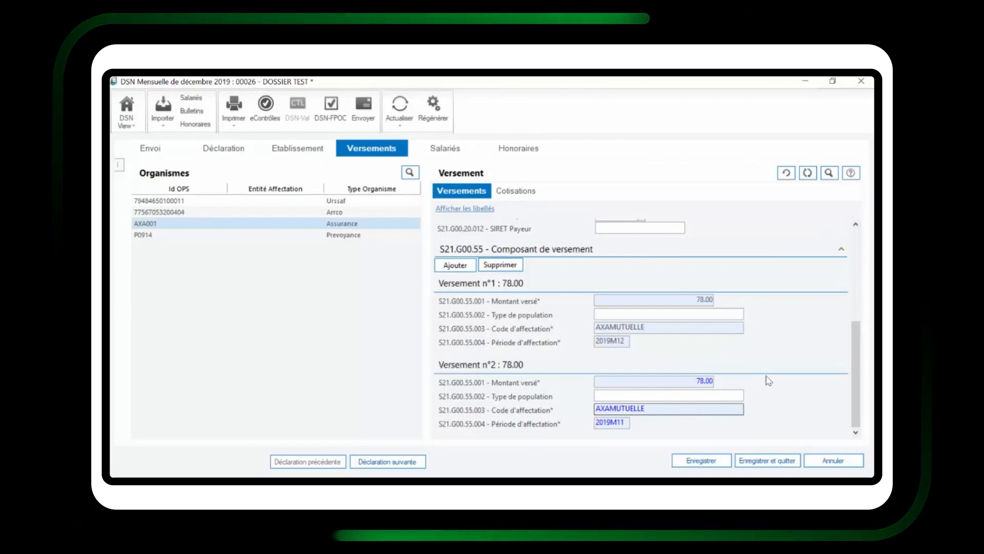
Set the total S21.G00.20.005 payment amount for AXA ENTREPRISES to 156.00 and check it against the two payment components.
scroll(767, 378, up, 3)
scroll(769, 379, up, 1)
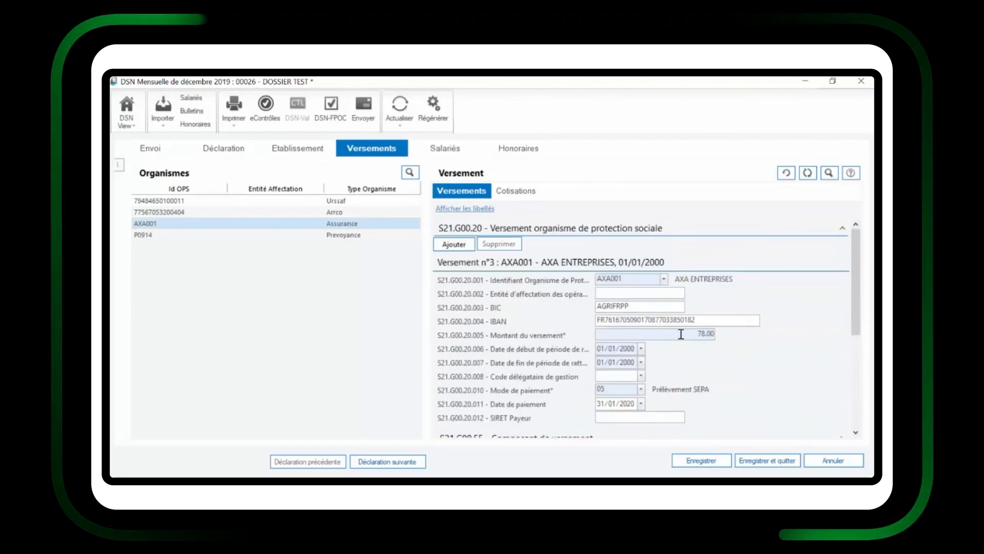
click(691, 334)
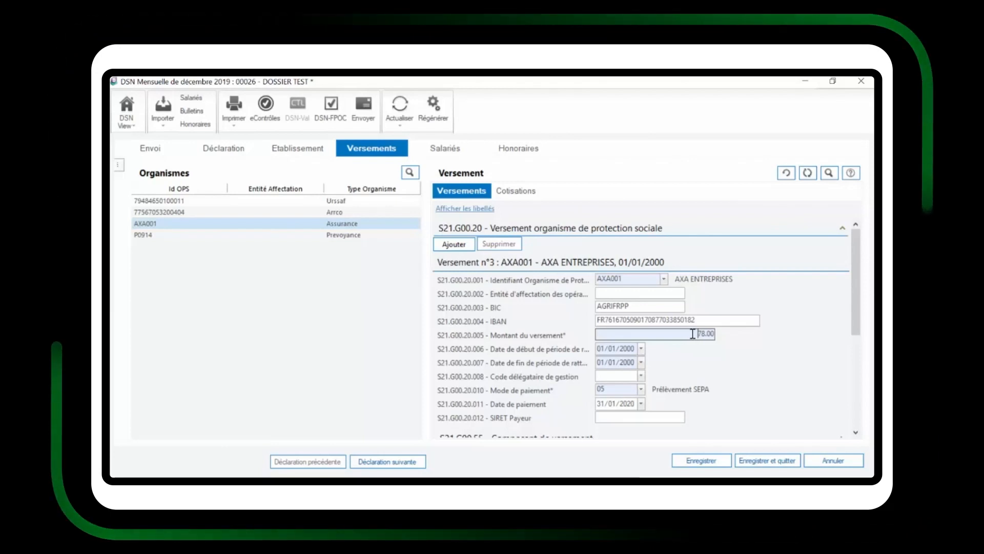
drag(692, 333, 717, 333)
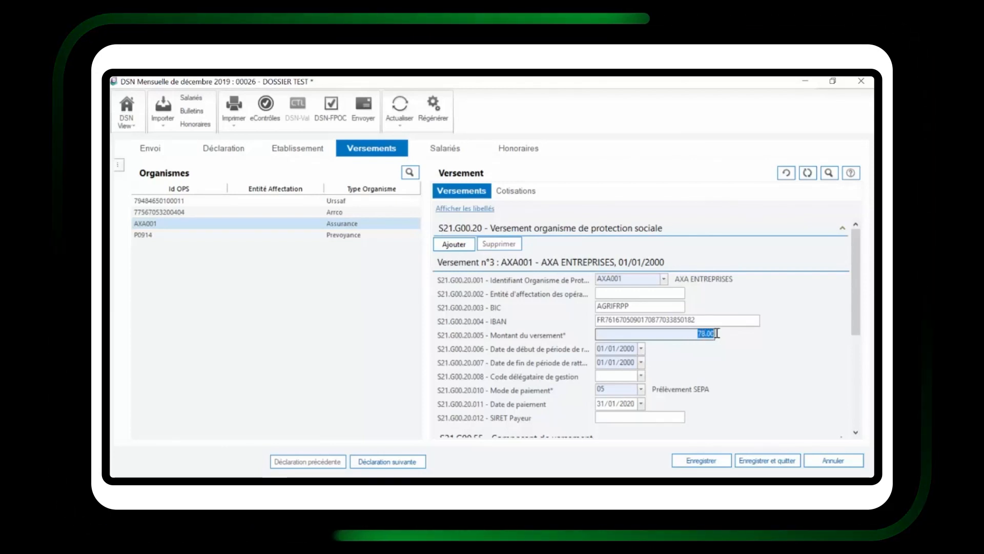
key(BackSpace)
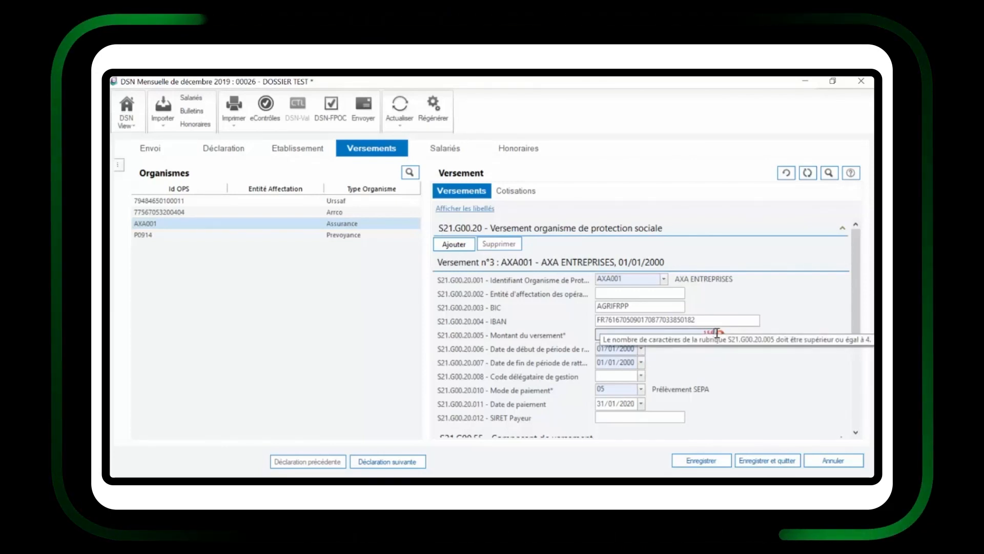
text(156.00)
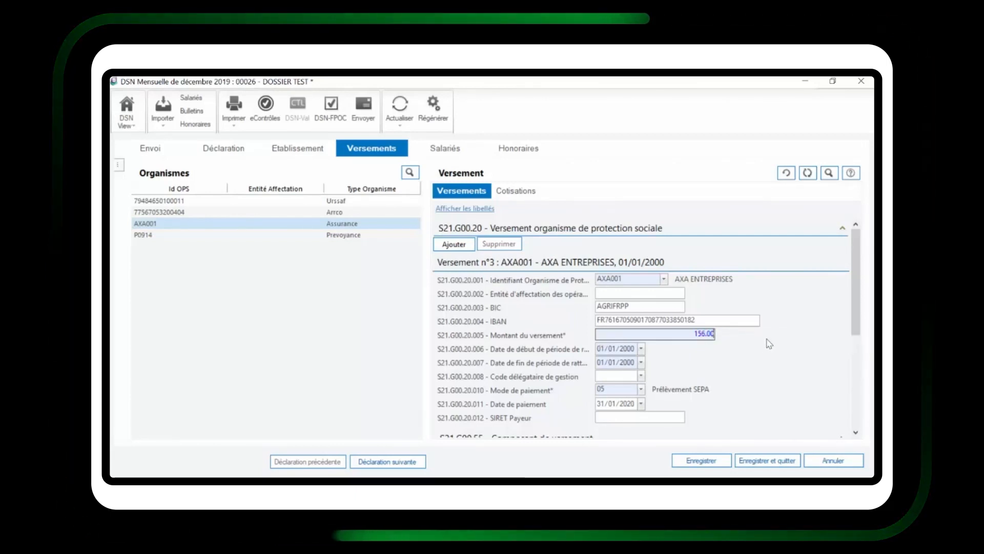
scroll(728, 363, down, 3)
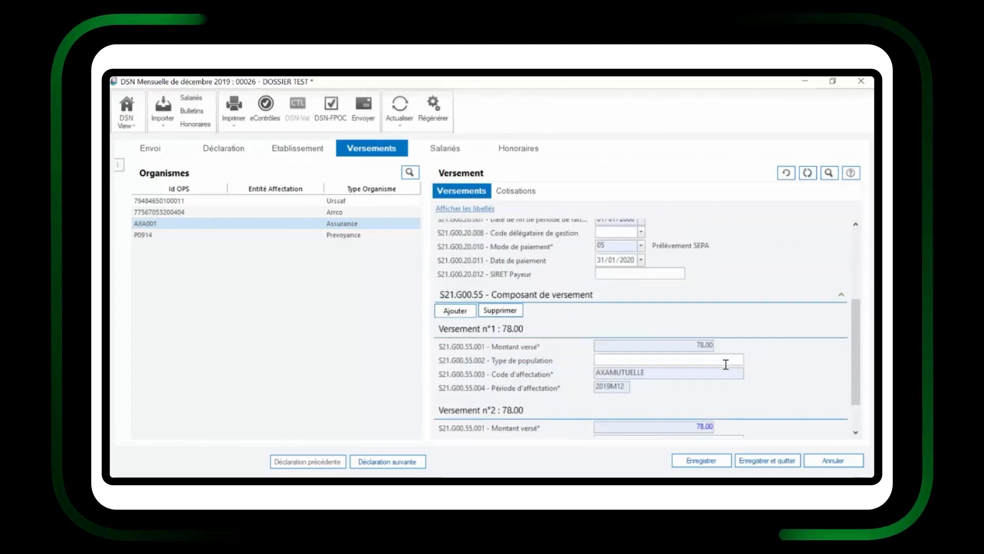
scroll(665, 361, up, 4)
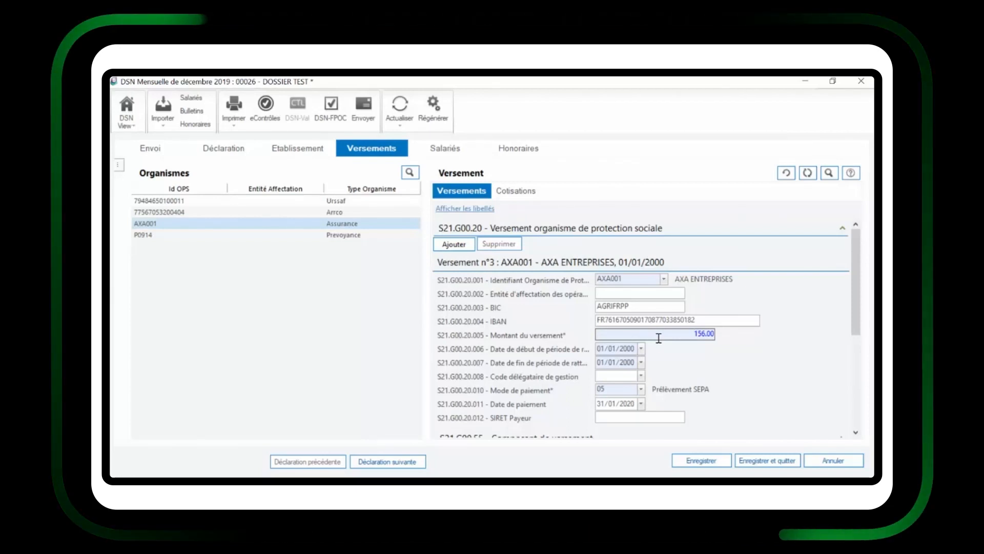
click(658, 338)
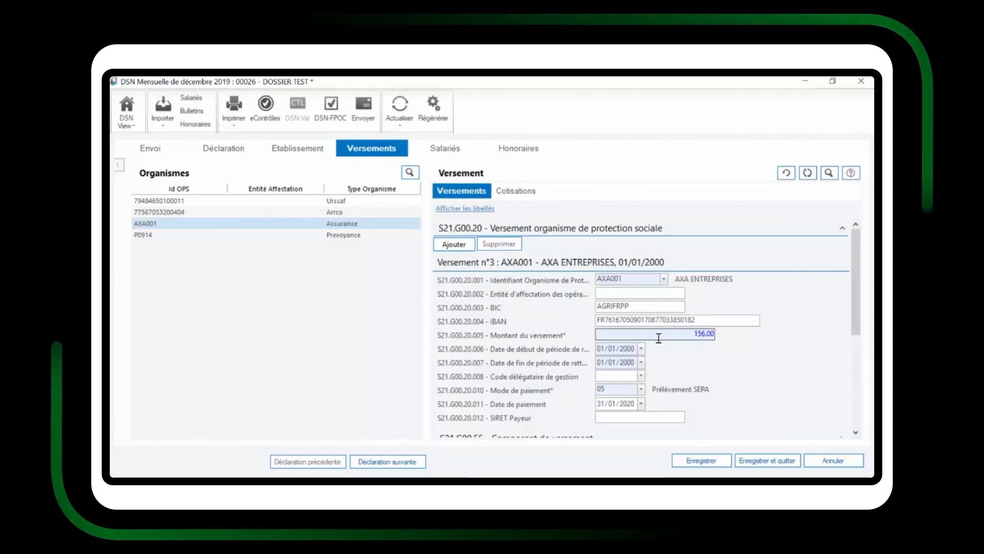